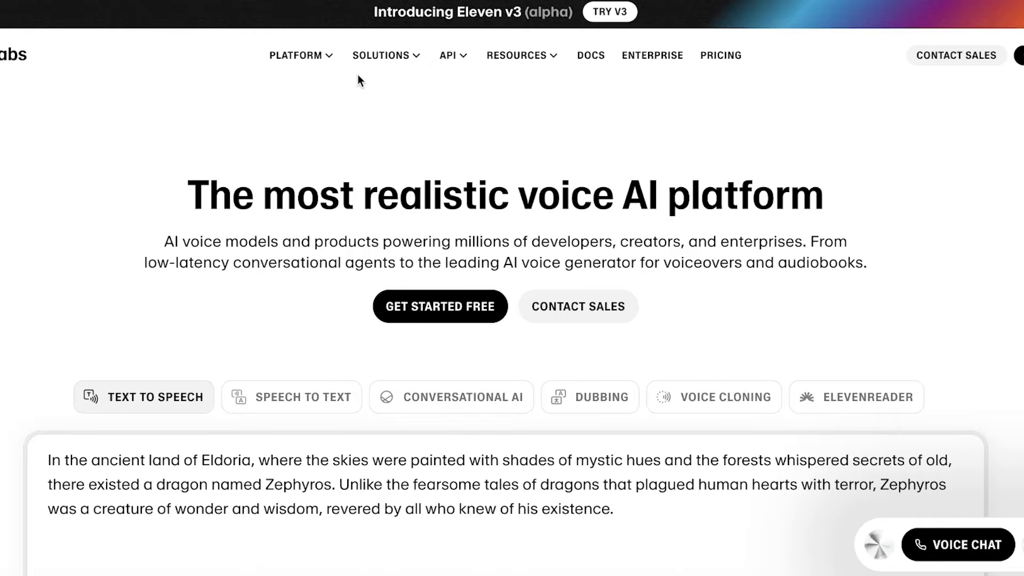
# Open the Voice Changer page via PLATFORM > Models and scroll through its mic-recording demo.
pyautogui.moveTo(327, 59)
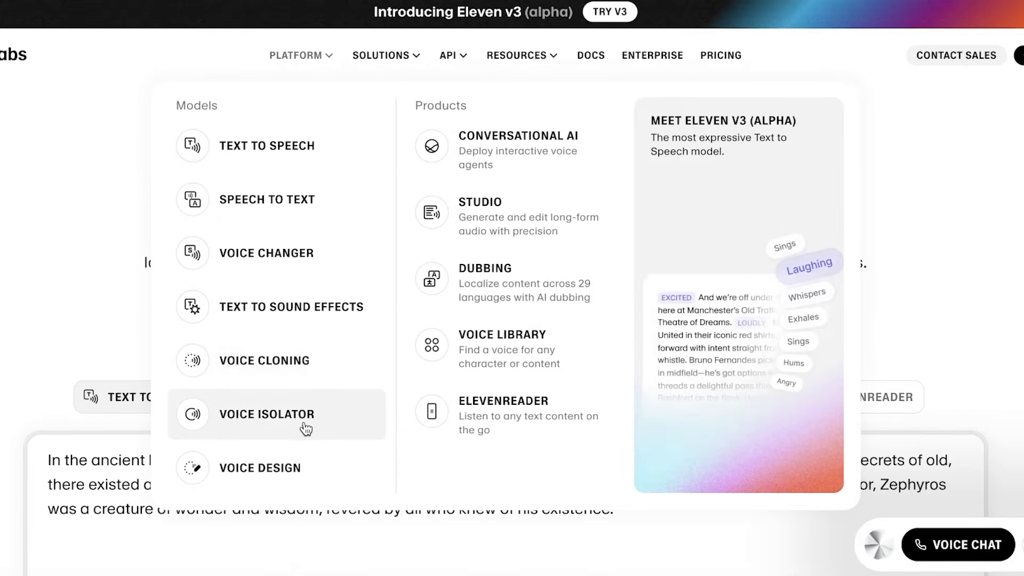
pyautogui.click(259, 269)
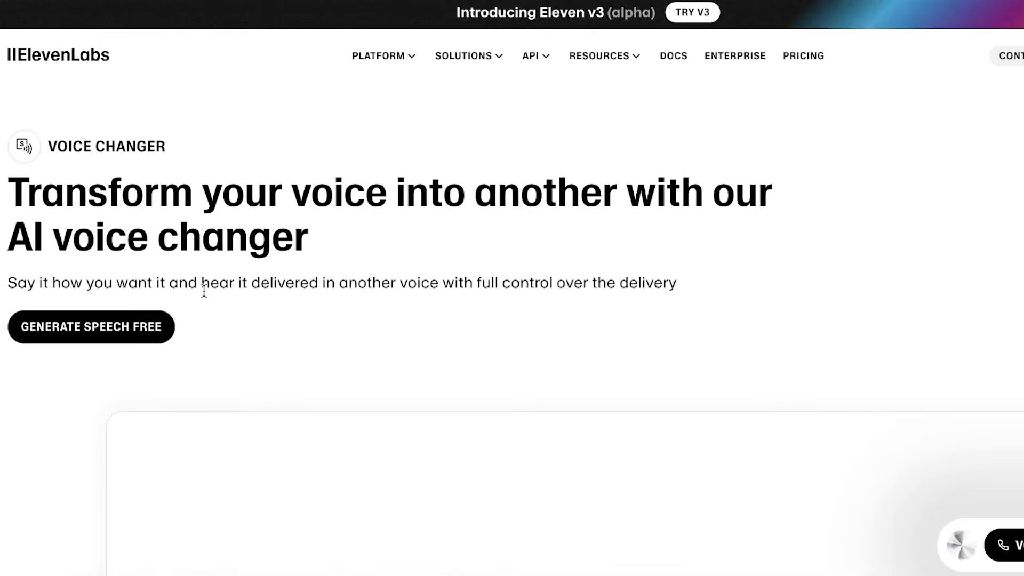
pyautogui.scroll(-6, 207, 287)
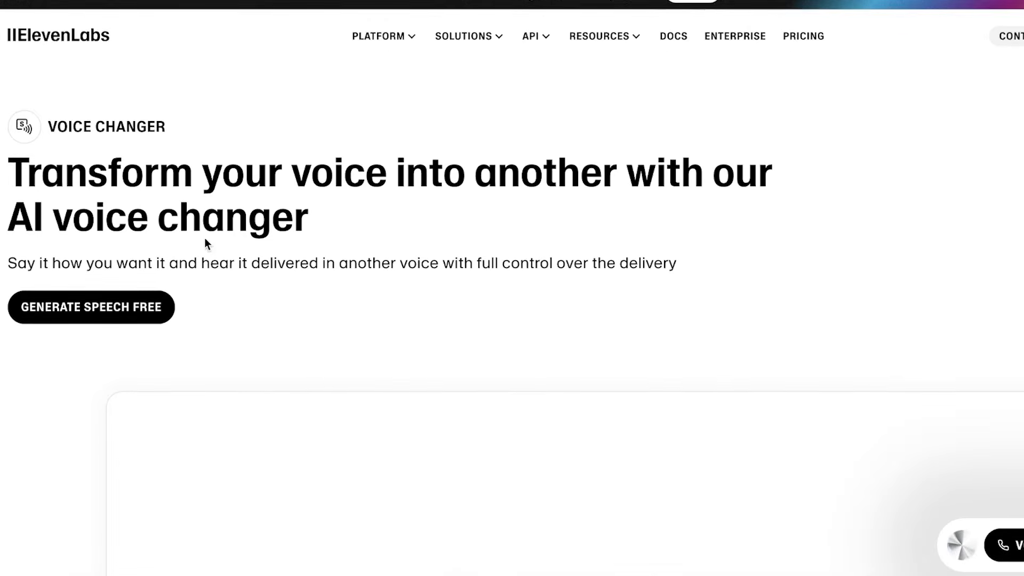
pyautogui.scroll(4, 199, 238)
pyautogui.scroll(2, 258, 158)
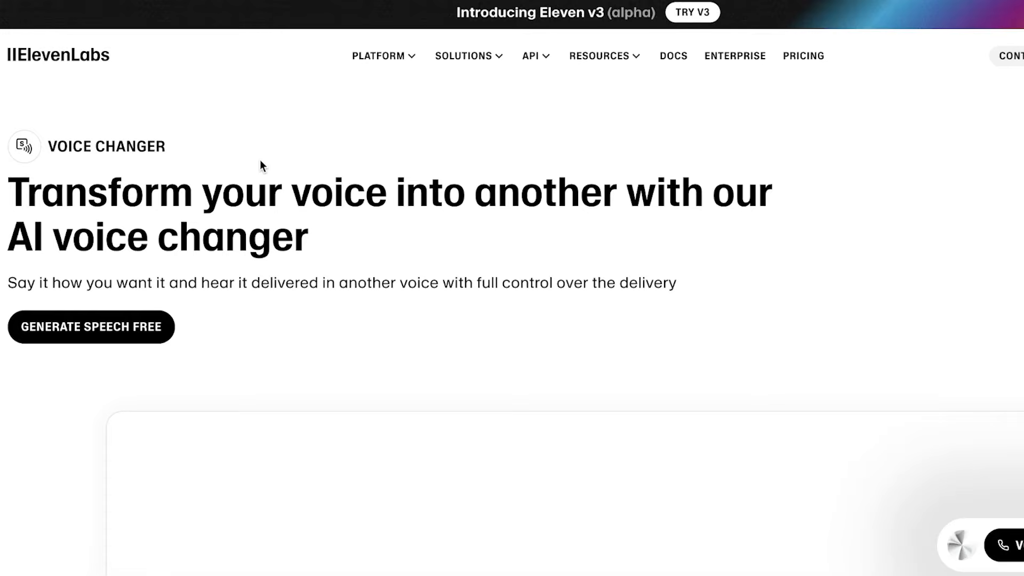
pyautogui.moveTo(400, 57)
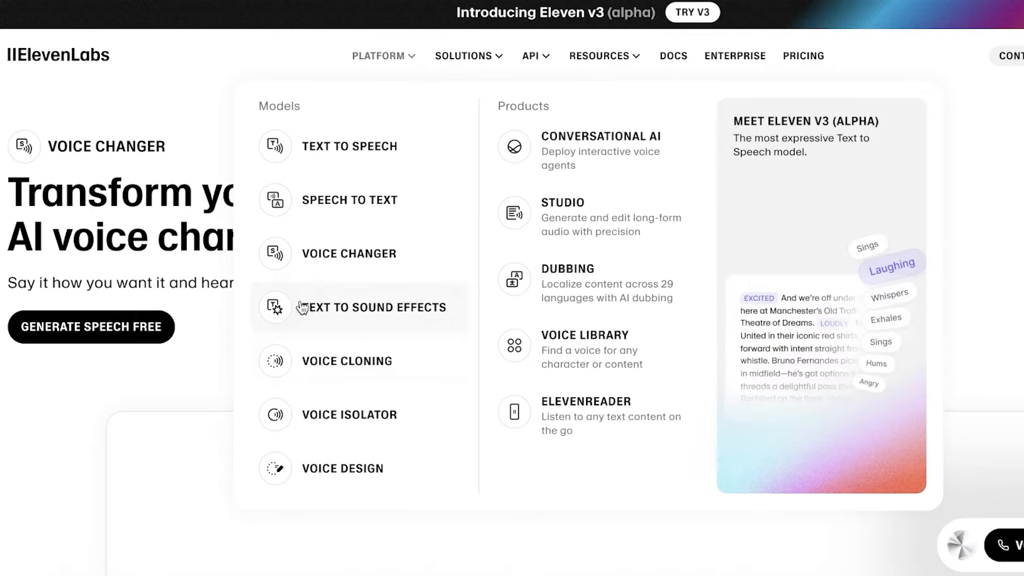
pyautogui.click(328, 254)
pyautogui.scroll(-8, 328, 248)
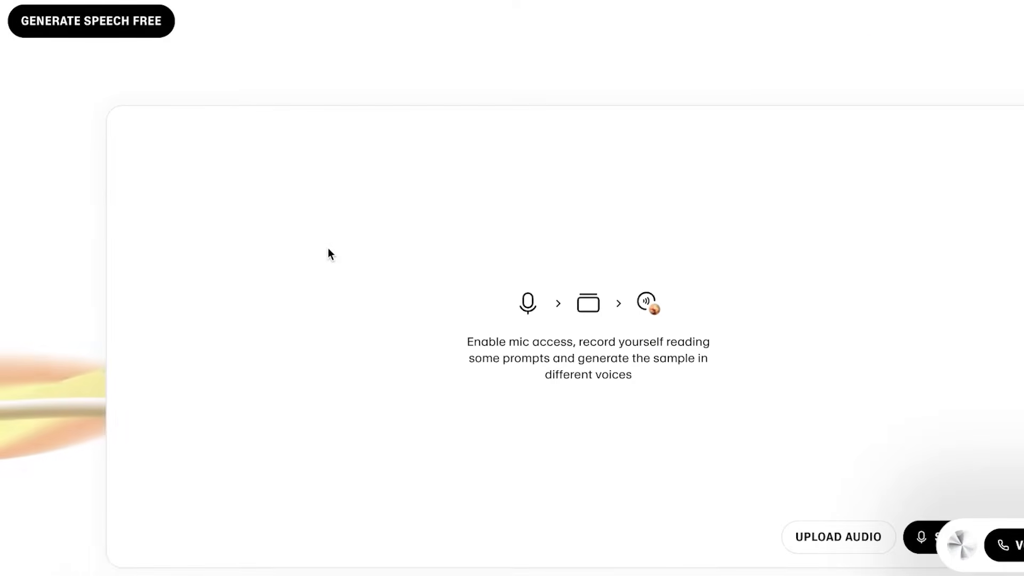
pyautogui.scroll(2, 282, 258)
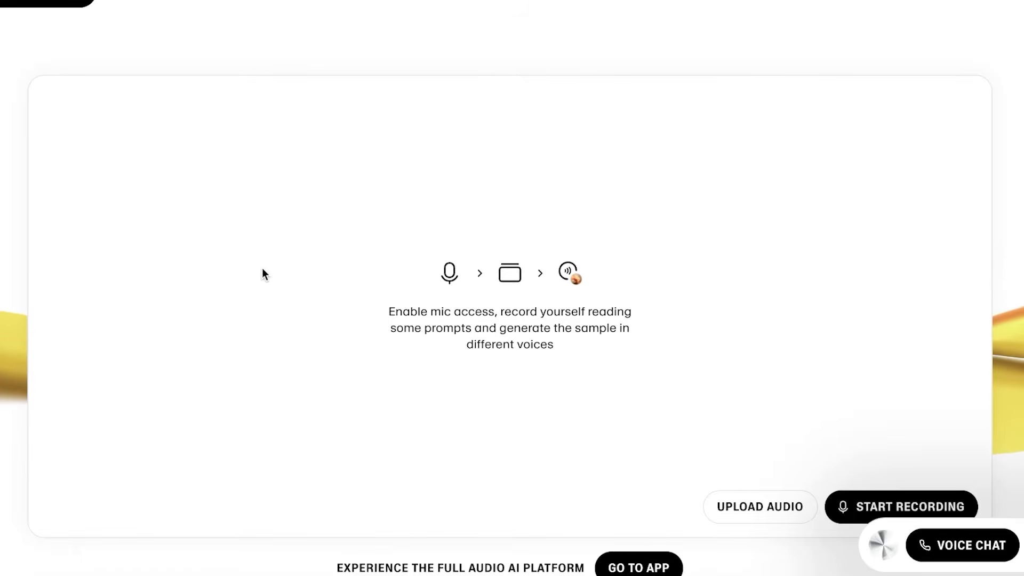
pyautogui.scroll(6, 262, 269)
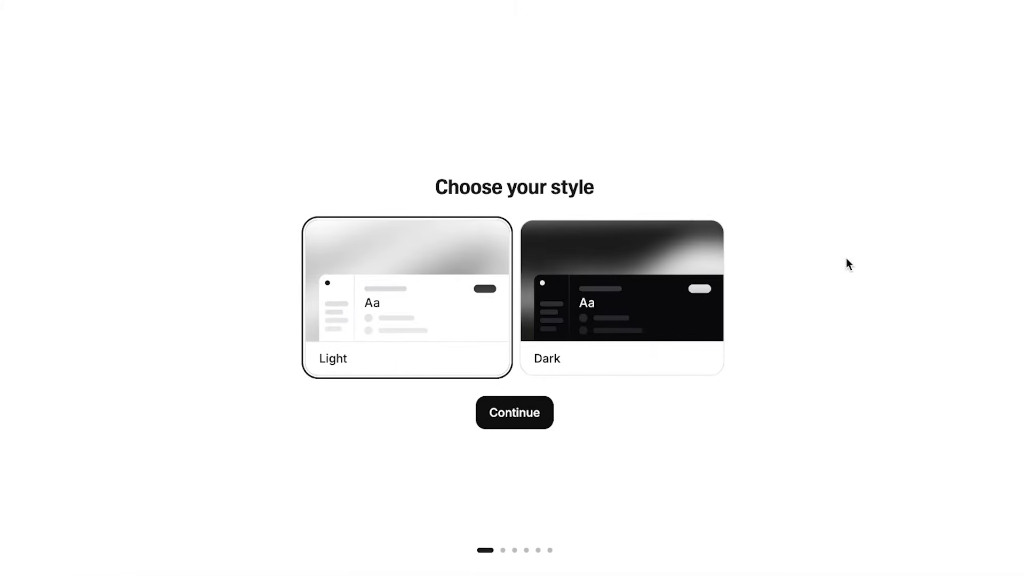
# Choose the Light interface style after previewing Dark, and continue.
pyautogui.click(671, 295)
pyautogui.click(482, 296)
pyautogui.click(511, 430)
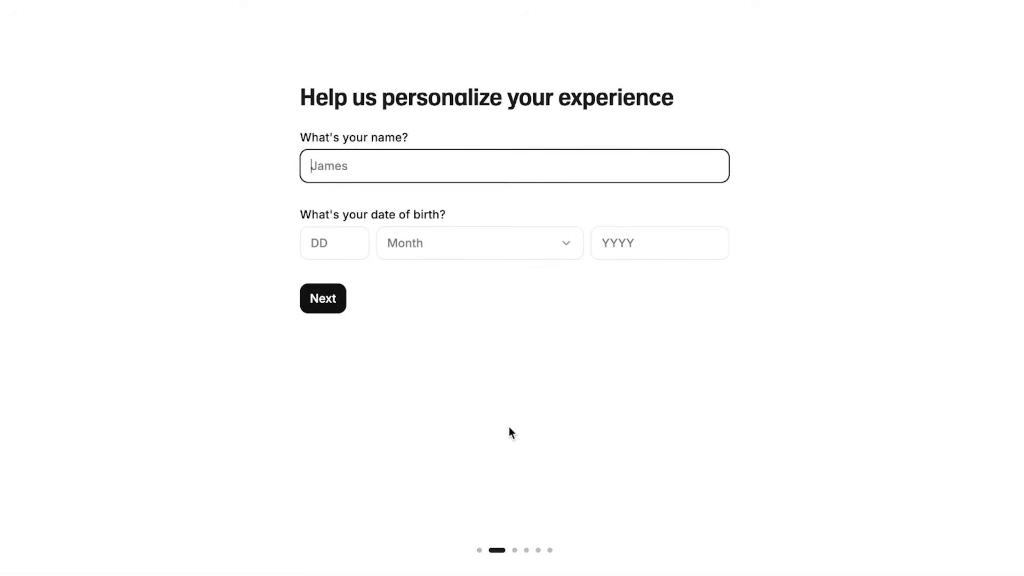
pyautogui.click(340, 253)
pyautogui.write('2')
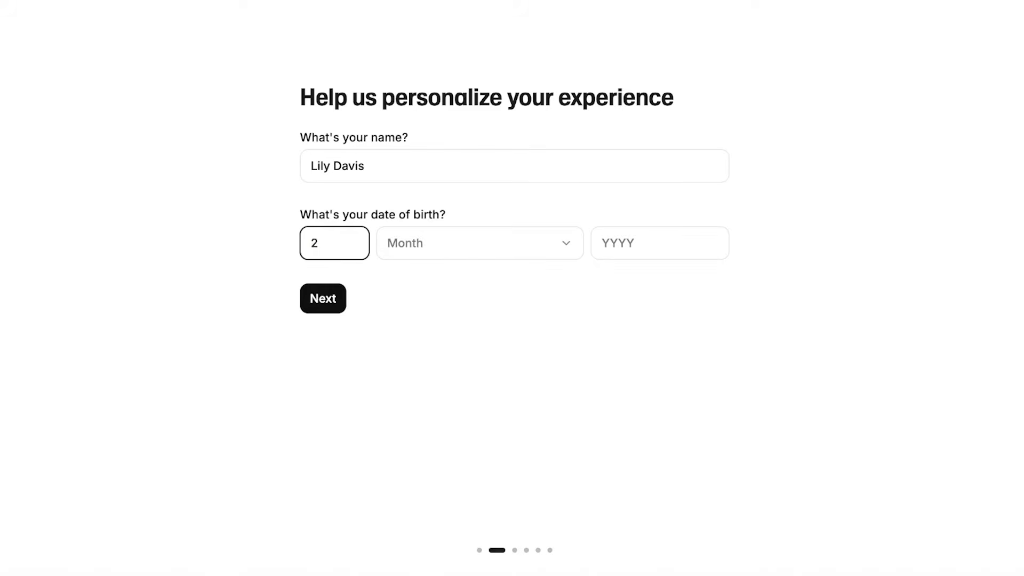
pyautogui.write('6')
pyautogui.click(430, 249)
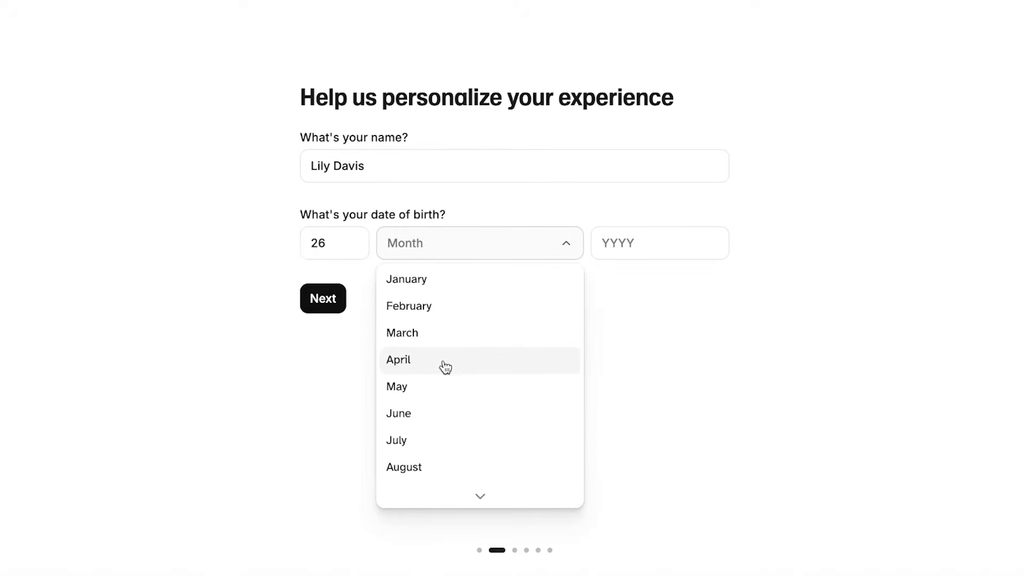
pyautogui.click(428, 458)
pyautogui.click(661, 233)
pyautogui.write('2002')
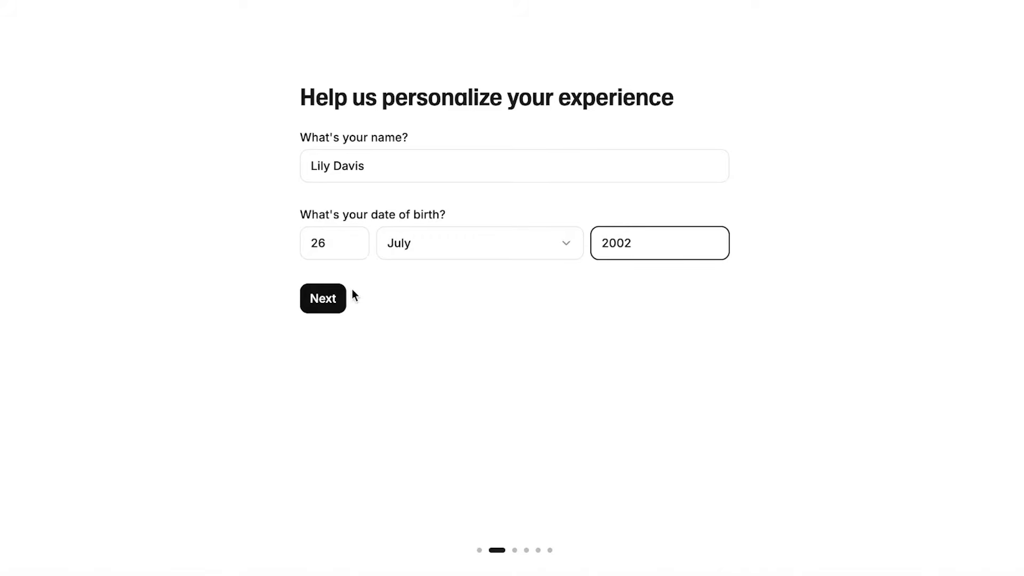
pyautogui.click(324, 298)
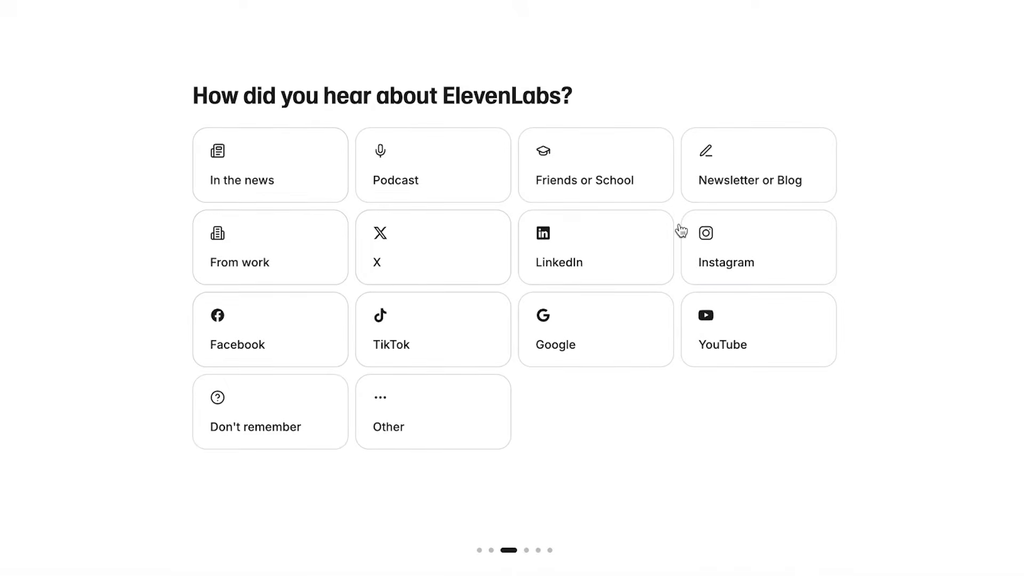
# Answer that you heard via YouTube and will use it personally, for fun.
pyautogui.click(733, 324)
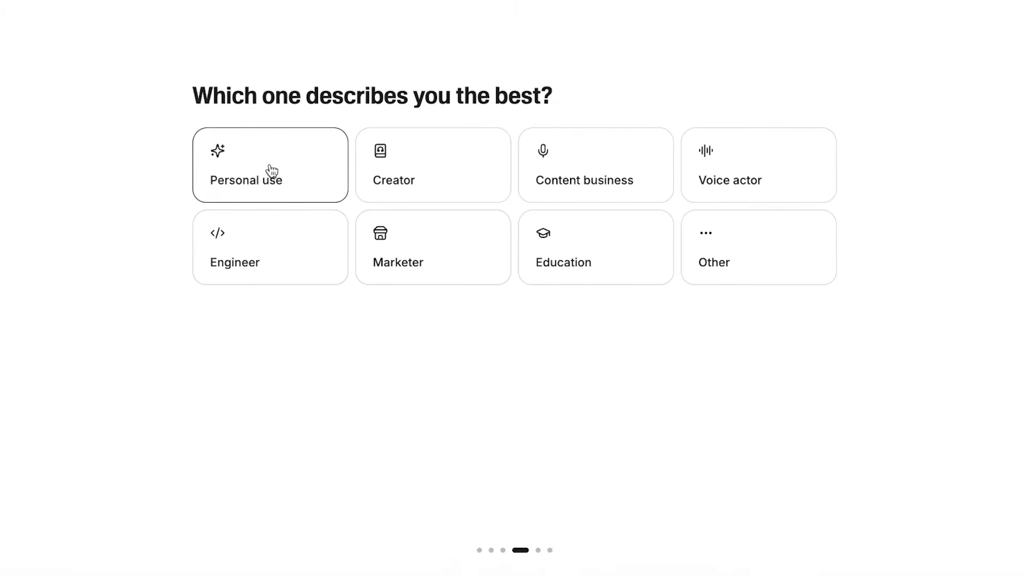
pyautogui.click(270, 169)
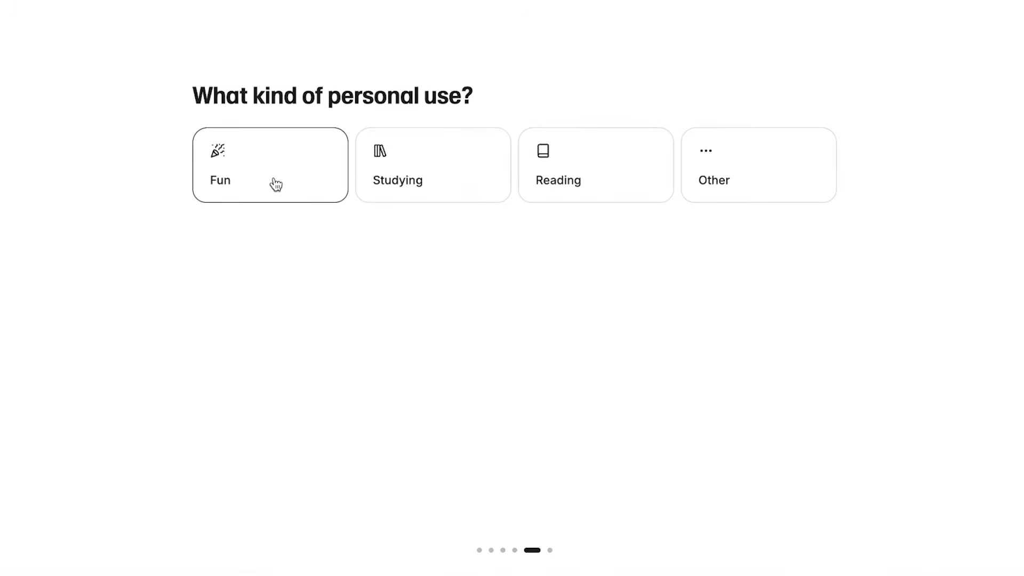
pyautogui.click(275, 183)
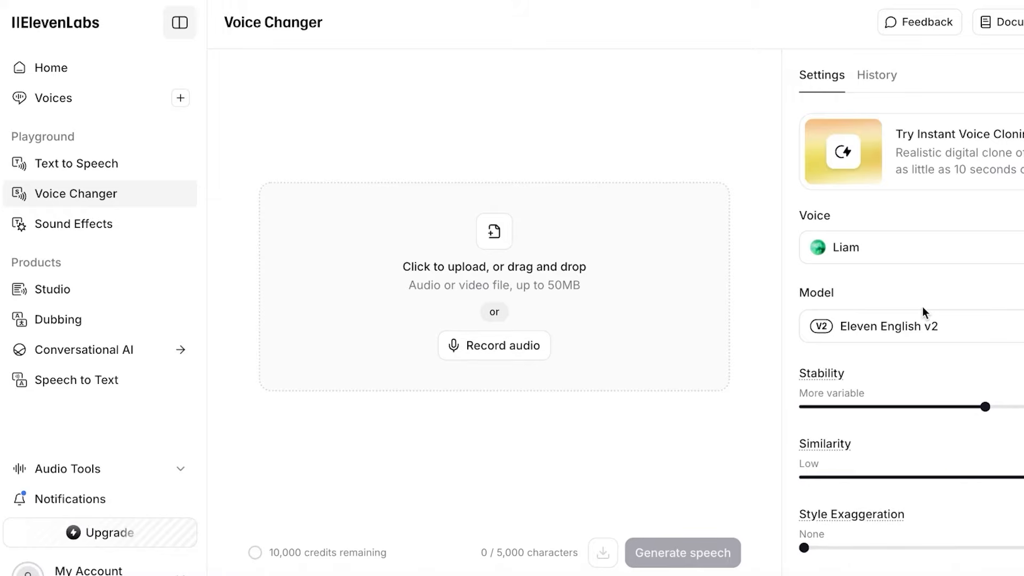
# Visit Home and the Voices library, dismiss its intro popup, then return to Voice Changer.
pyautogui.click(91, 69)
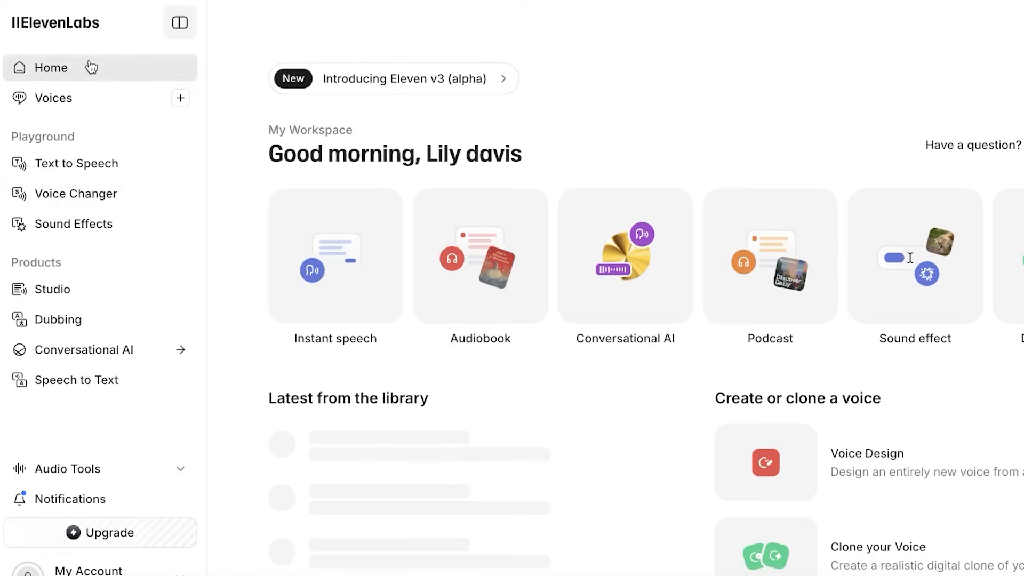
pyautogui.click(68, 100)
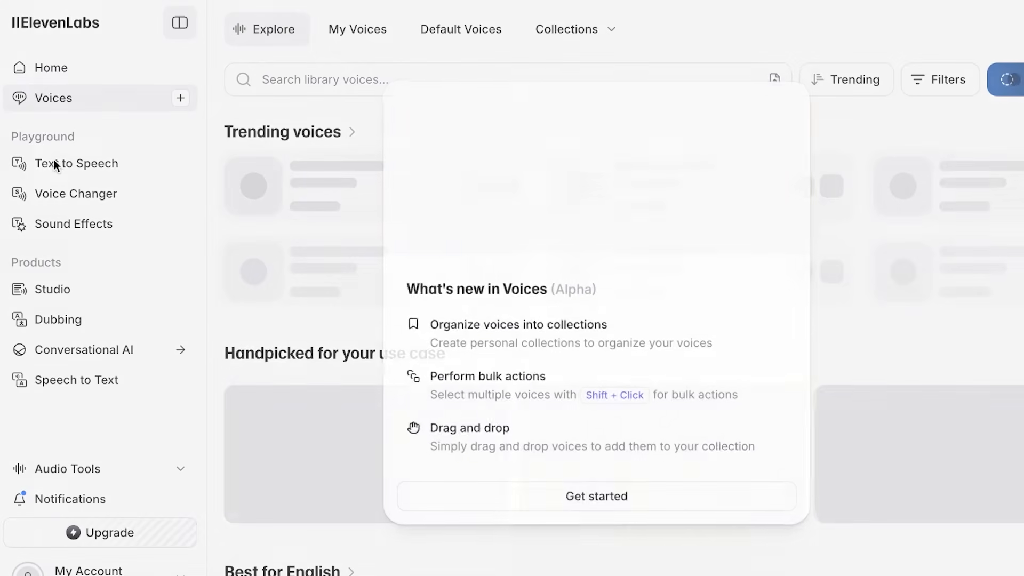
pyautogui.click(624, 496)
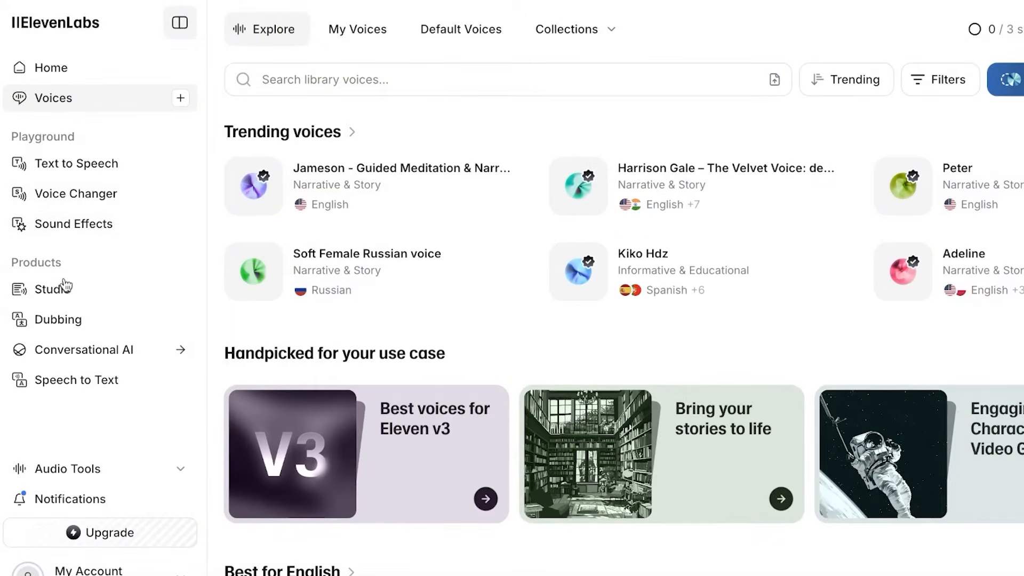
pyautogui.click(62, 195)
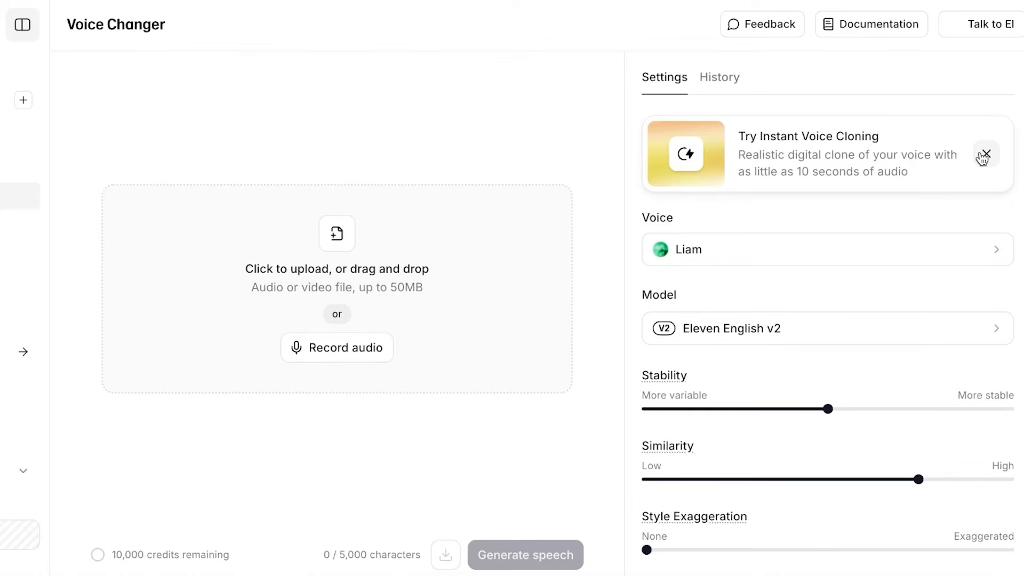
# Browse the voice list and close it, keeping the Liam voice.
pyautogui.click(865, 240)
pyautogui.scroll(-2, 726, 290)
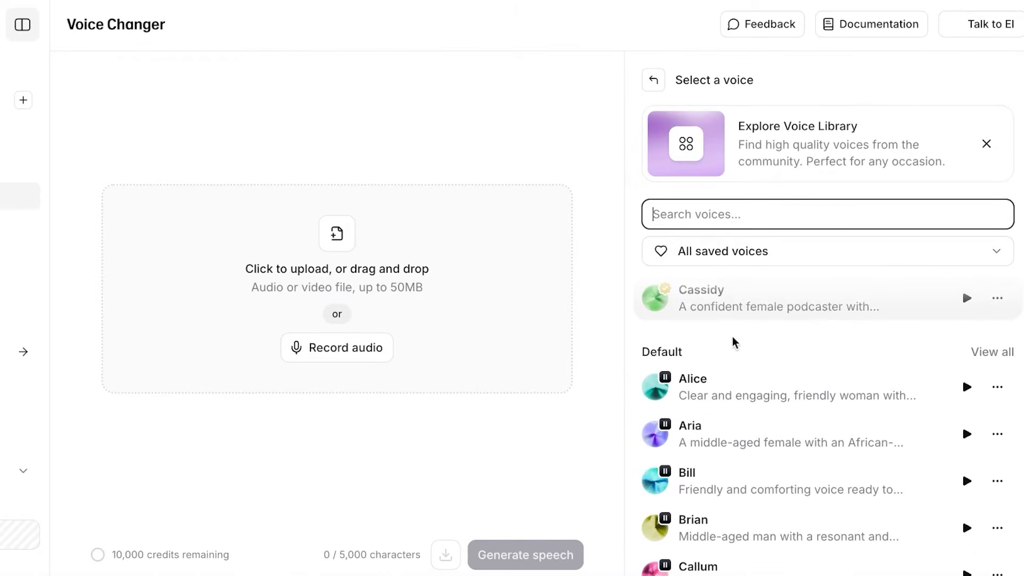
pyautogui.scroll(2, 714, 393)
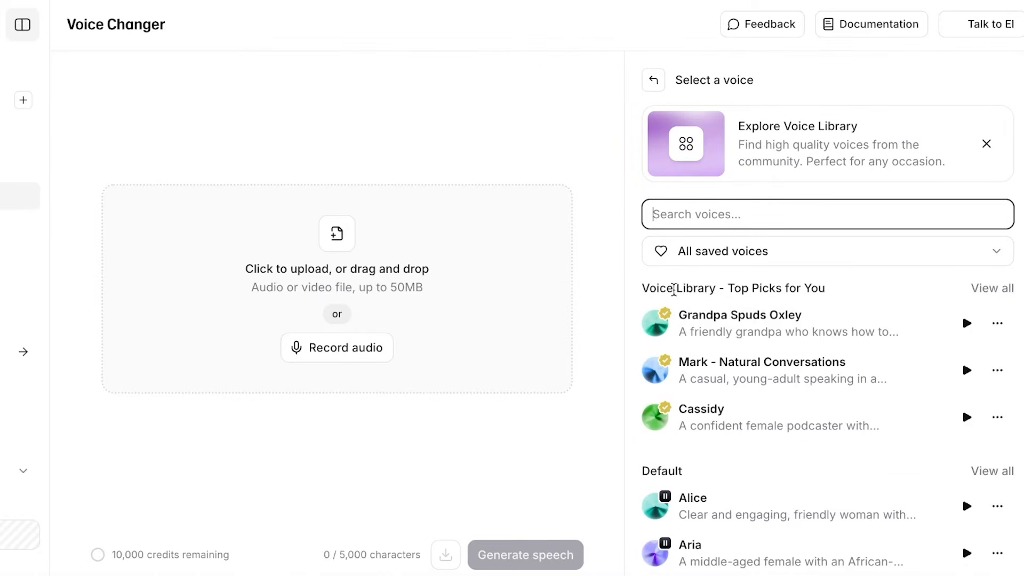
pyautogui.scroll(-2, 702, 341)
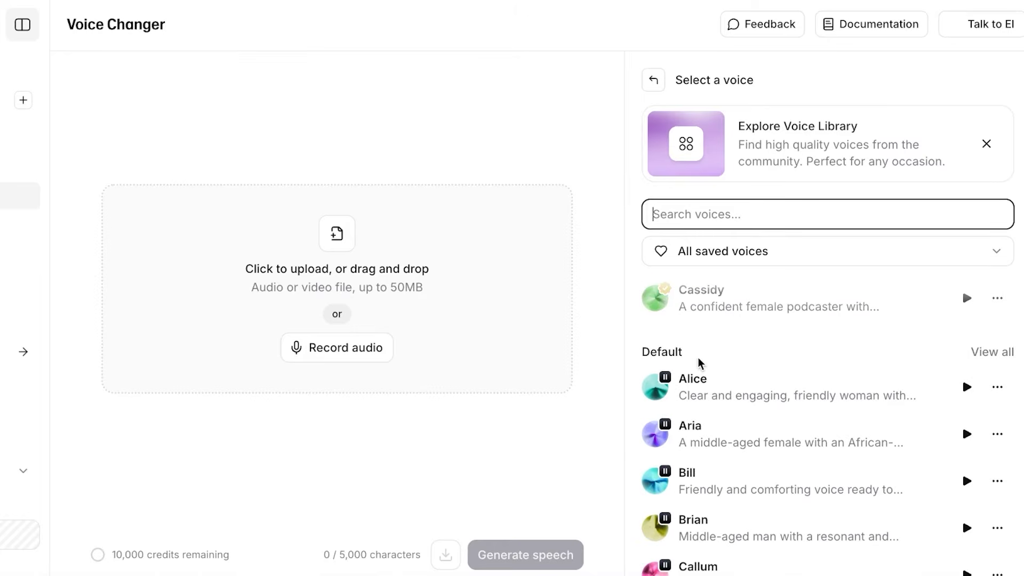
pyautogui.click(659, 80)
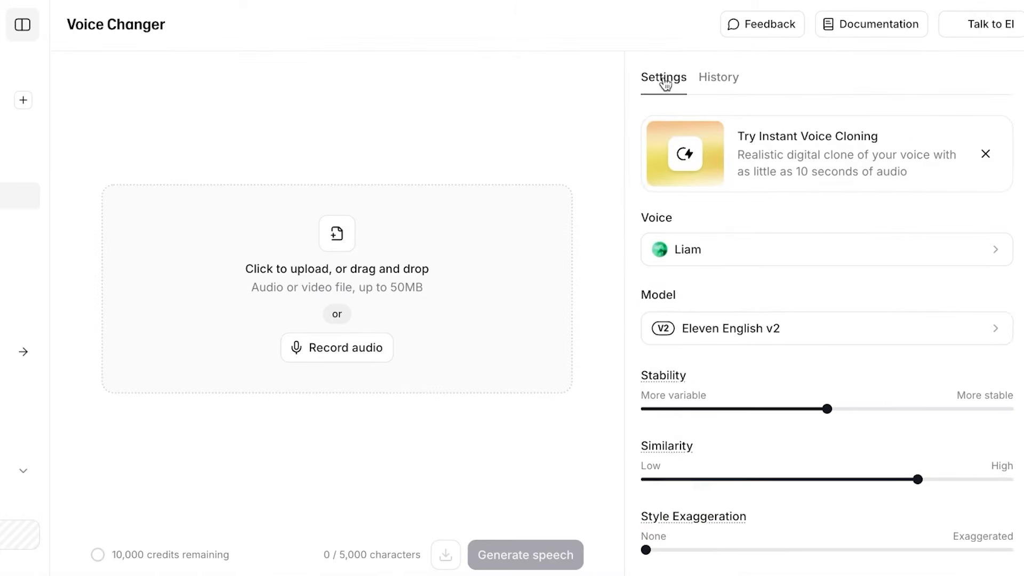
# Select the Eleven Multilingual v2 model after checking its extra supported languages.
pyautogui.click(770, 335)
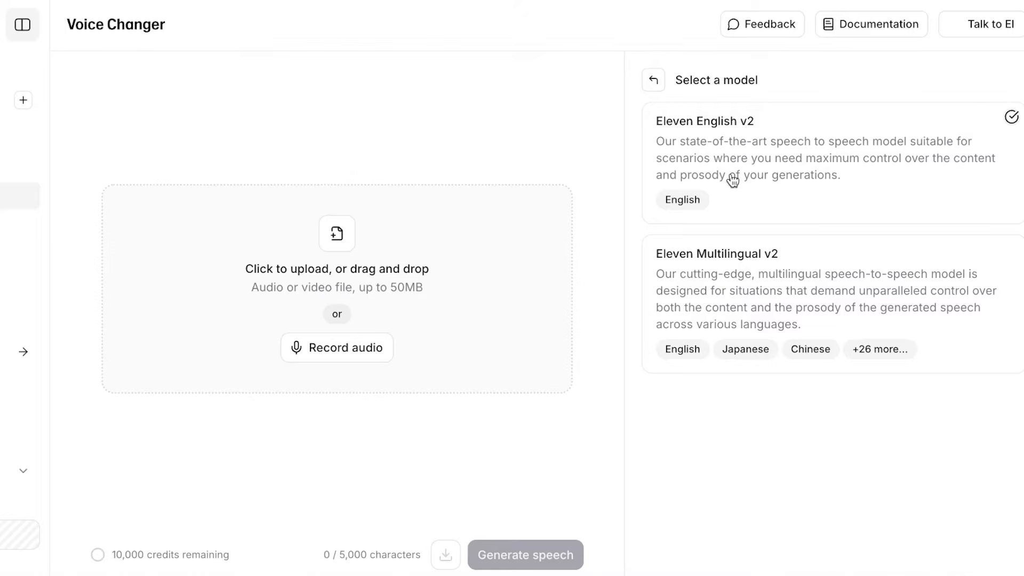
pyautogui.click(740, 274)
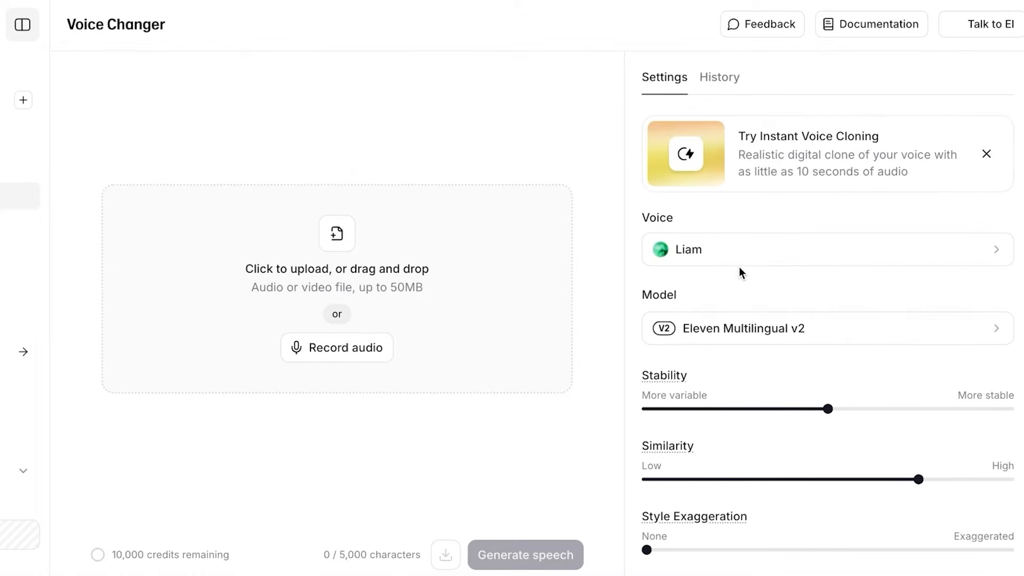
pyautogui.click(761, 328)
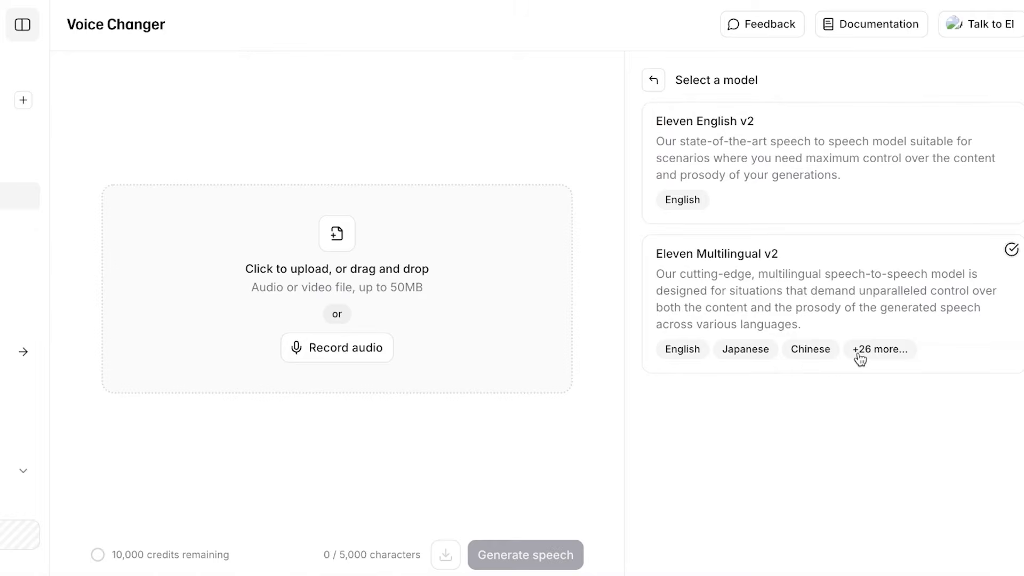
pyautogui.click(861, 358)
pyautogui.click(814, 334)
pyautogui.click(713, 295)
pyautogui.scroll(-2, 775, 442)
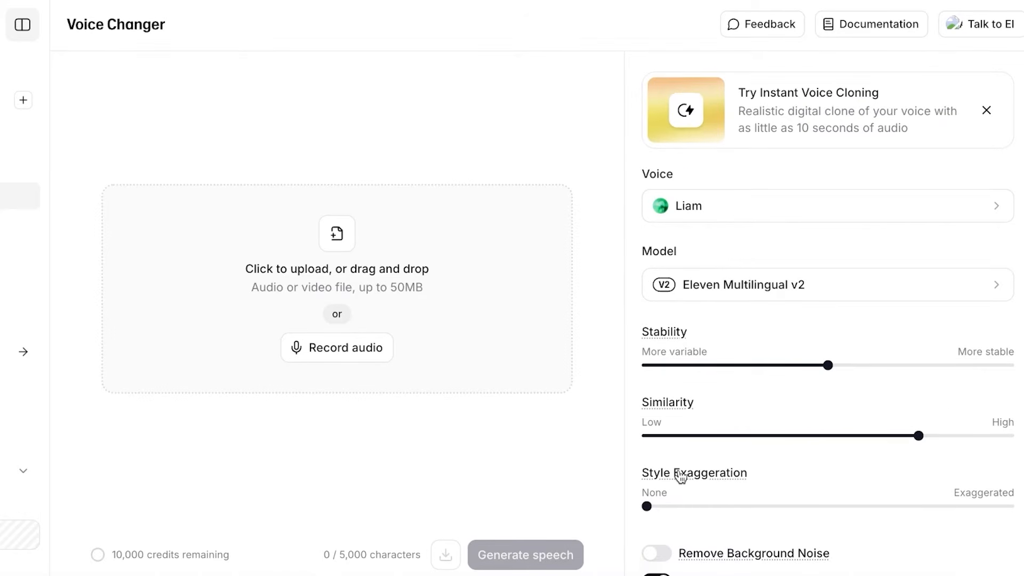
pyautogui.moveTo(680, 476)
pyautogui.scroll(2, 762, 192)
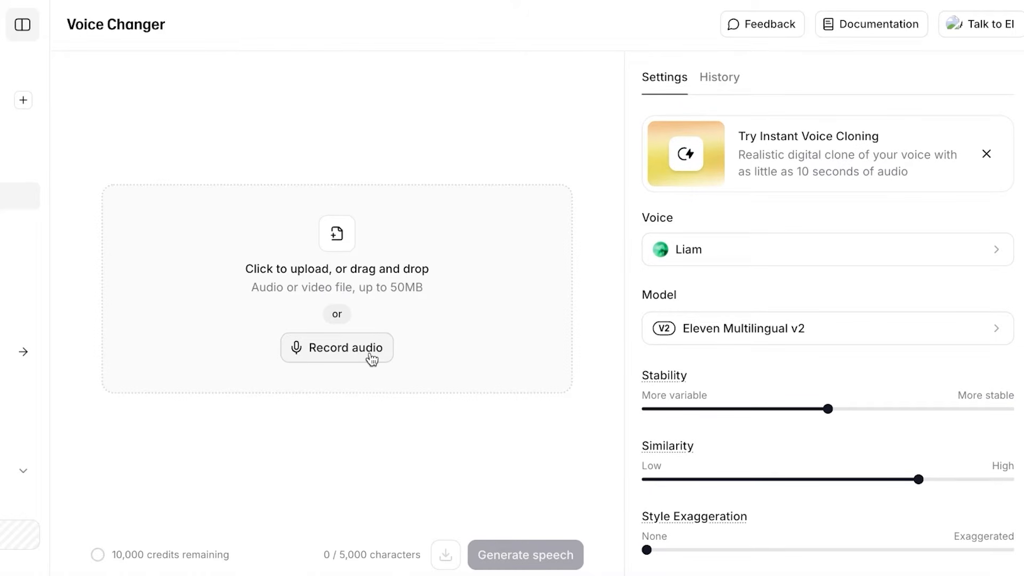
# Record a 20-second clip on the FIFINE 683 Microphone, loading Live recording.mp4.
pyautogui.click(372, 359)
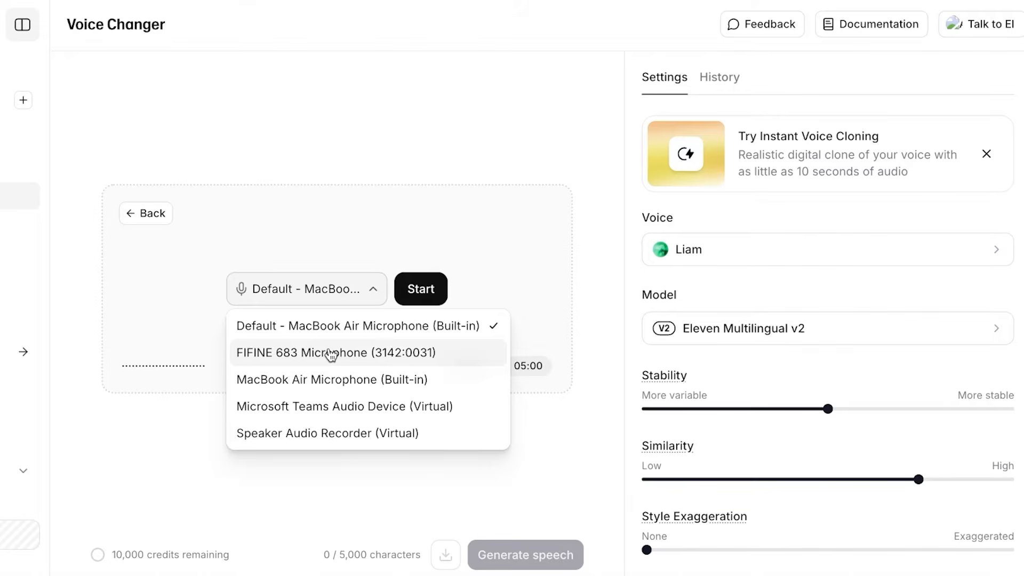
pyautogui.click(332, 354)
pyautogui.click(421, 290)
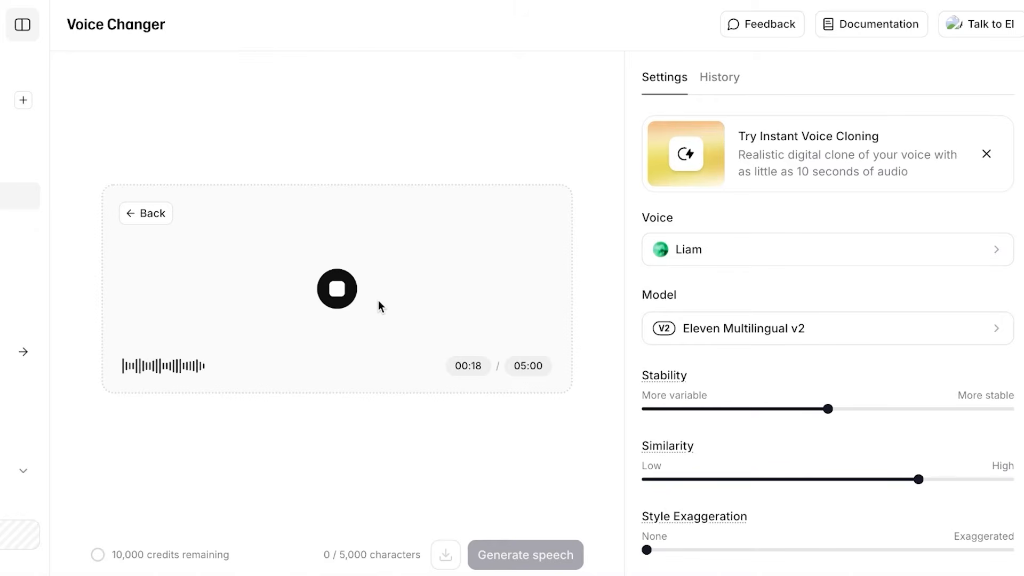
pyautogui.click(328, 297)
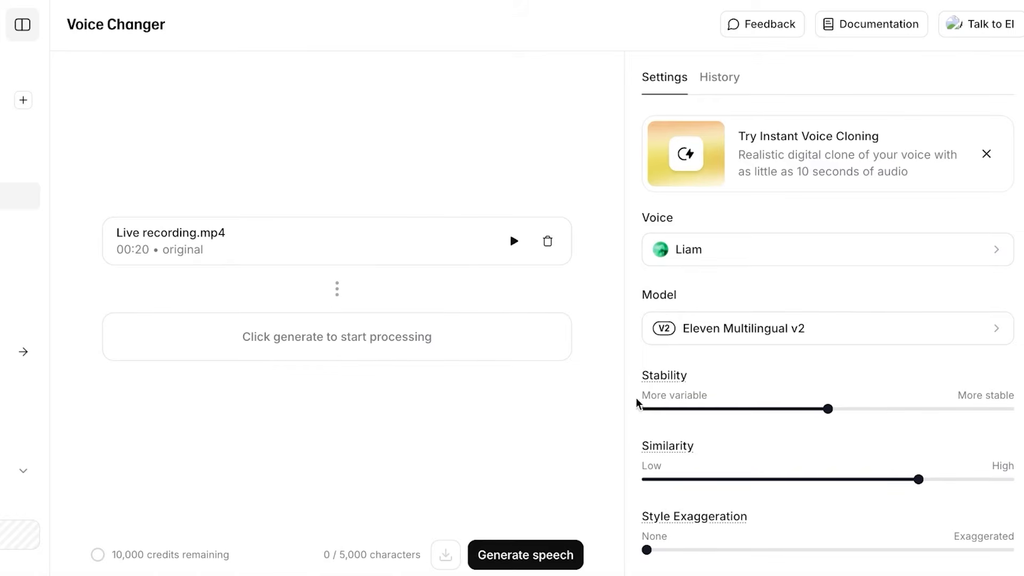
# Scroll through the Voice Library collections, then go back to the Voice Changer page.
pyautogui.click(712, 249)
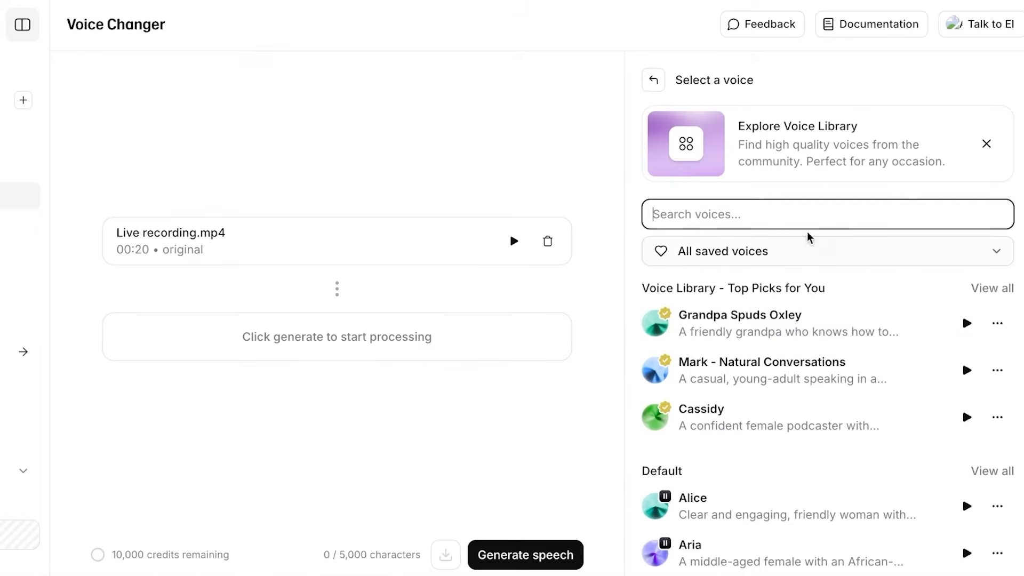
pyautogui.scroll(-1, 812, 245)
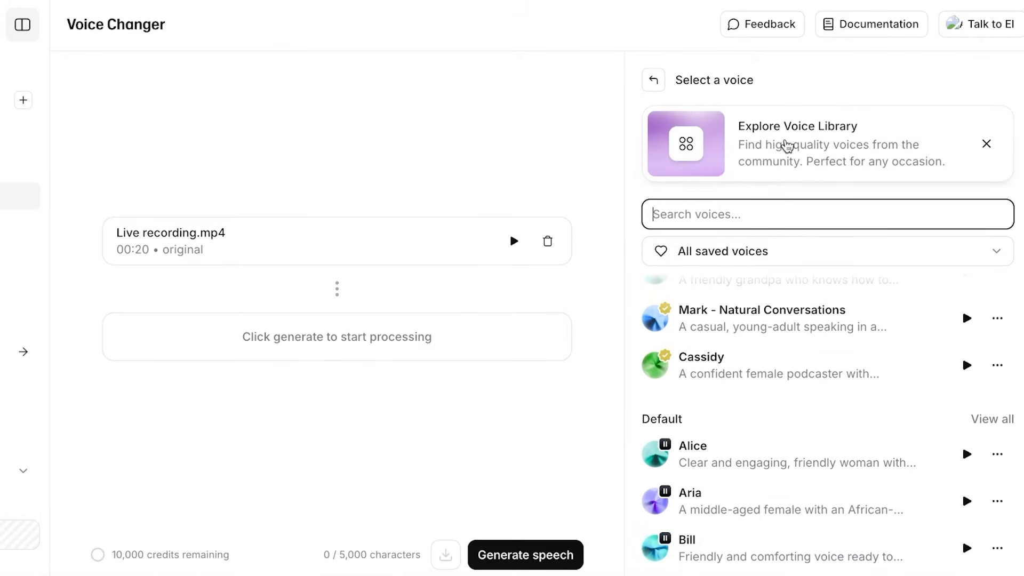
pyautogui.click(787, 145)
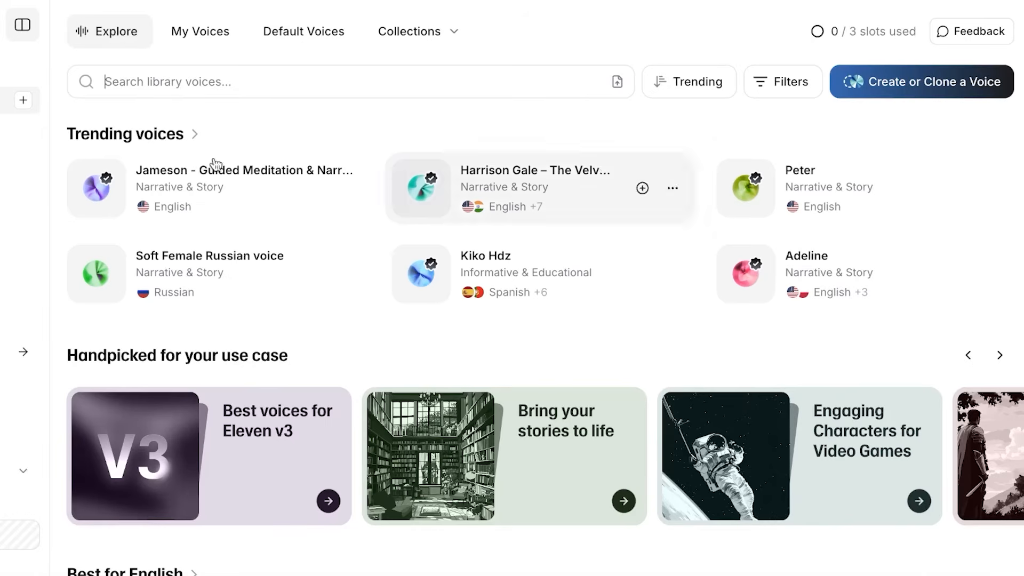
pyautogui.scroll(-20, 327, 294)
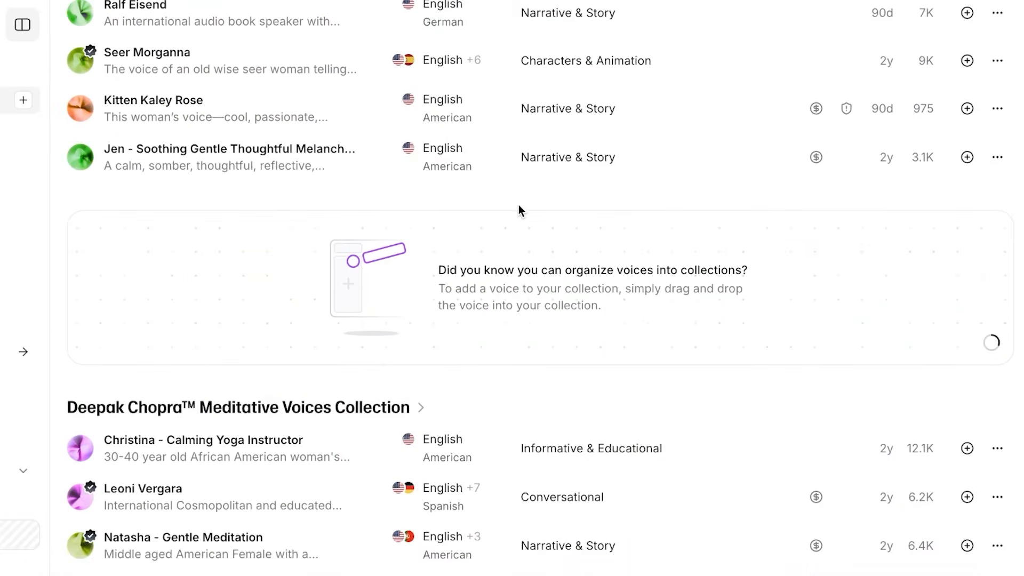
pyautogui.scroll(-4, 544, 256)
pyautogui.scroll(-2, 548, 271)
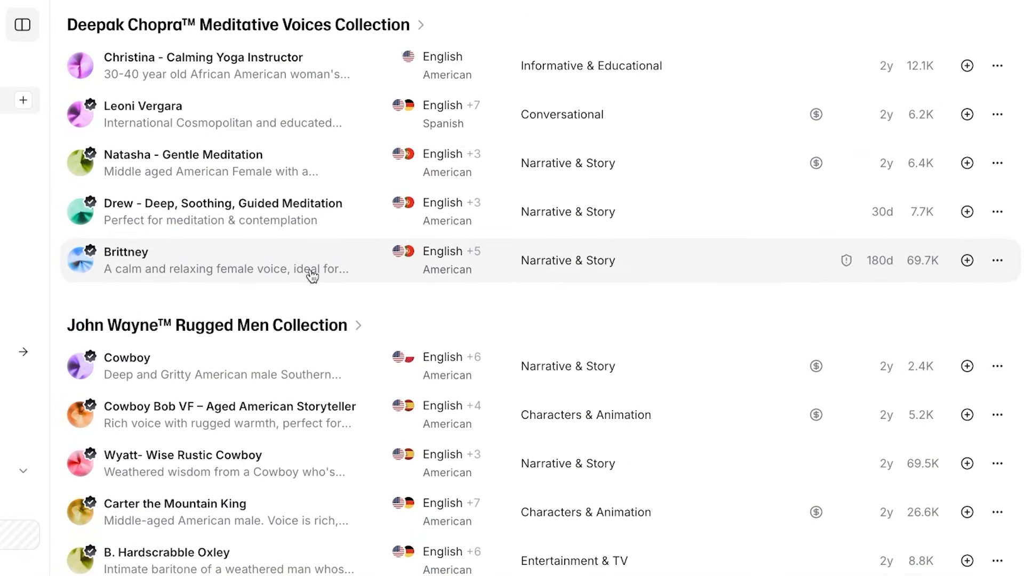
pyautogui.click(11, 196)
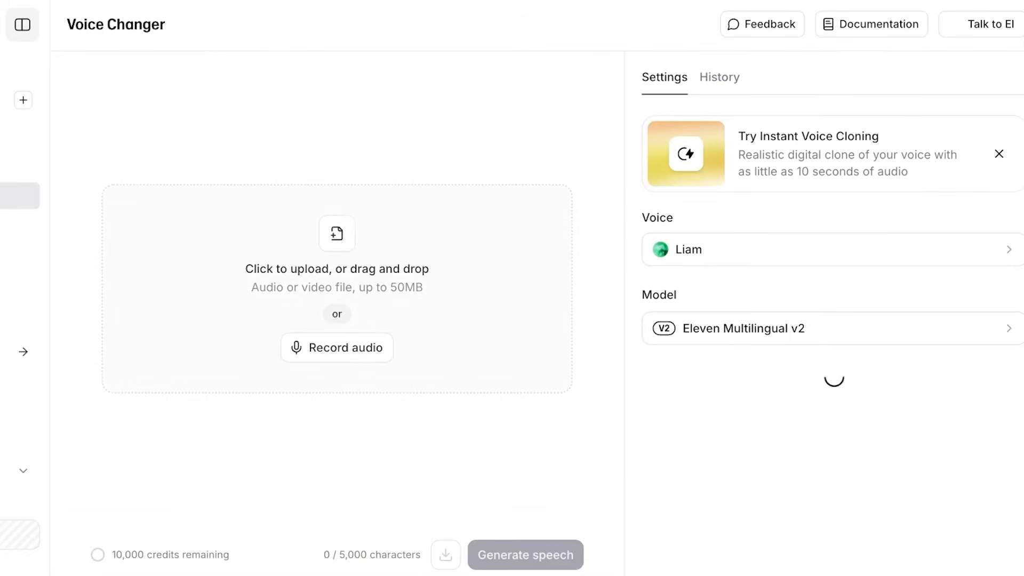
# Show all default voices in the voice picker and glance at the category options.
pyautogui.click(767, 264)
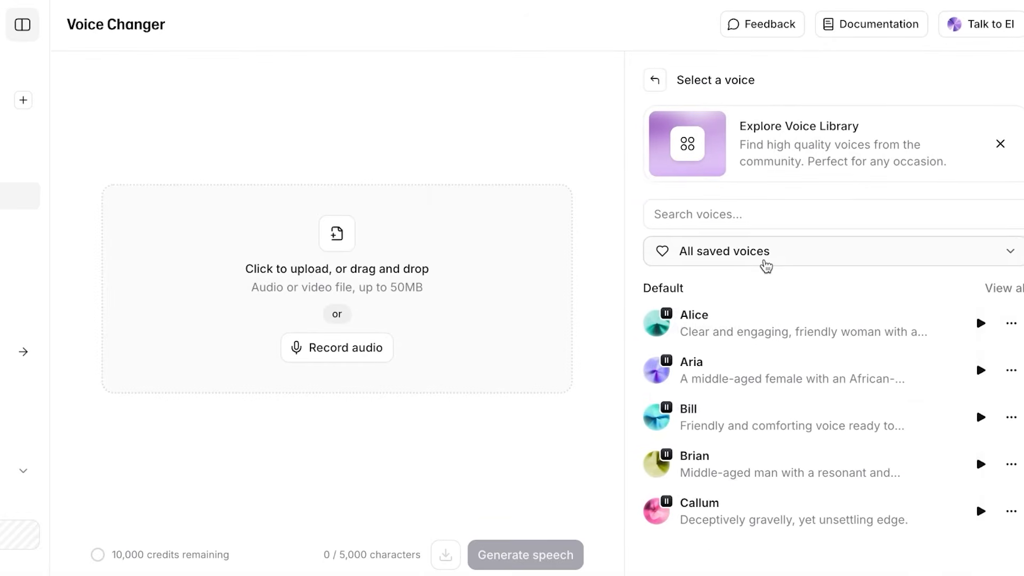
pyautogui.click(1014, 289)
pyautogui.click(896, 249)
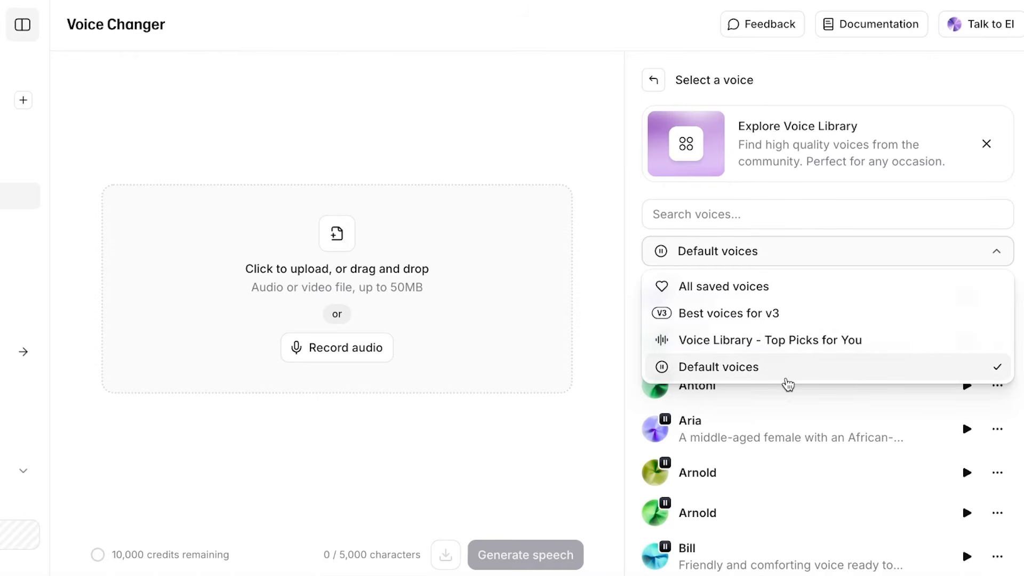
pyautogui.click(770, 442)
pyautogui.scroll(-10, 773, 441)
# Search voices for 'child' and preview Gigi and Lola Felicidad: Children Storyteller.
pyautogui.click(747, 218)
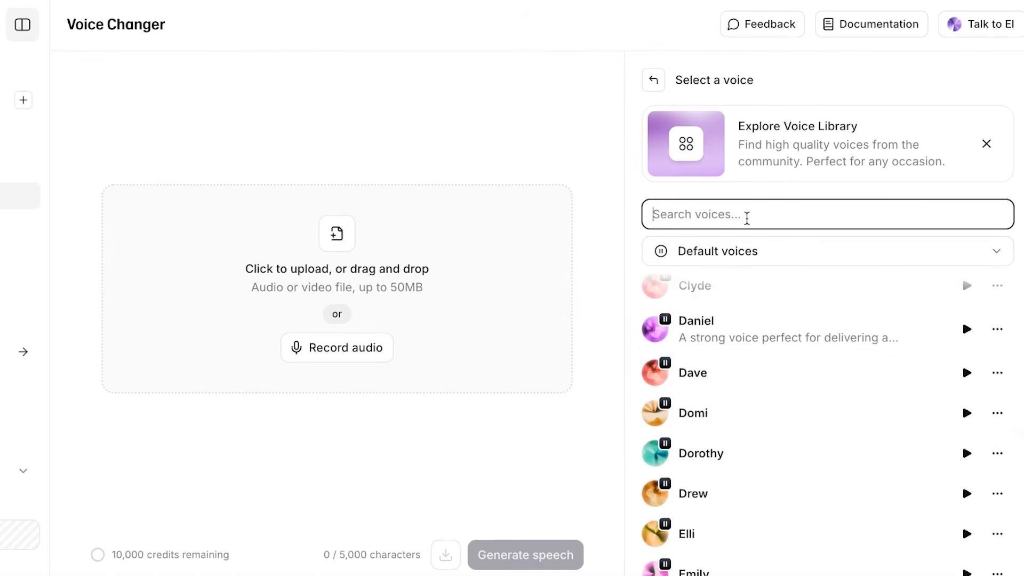
pyautogui.write('f')
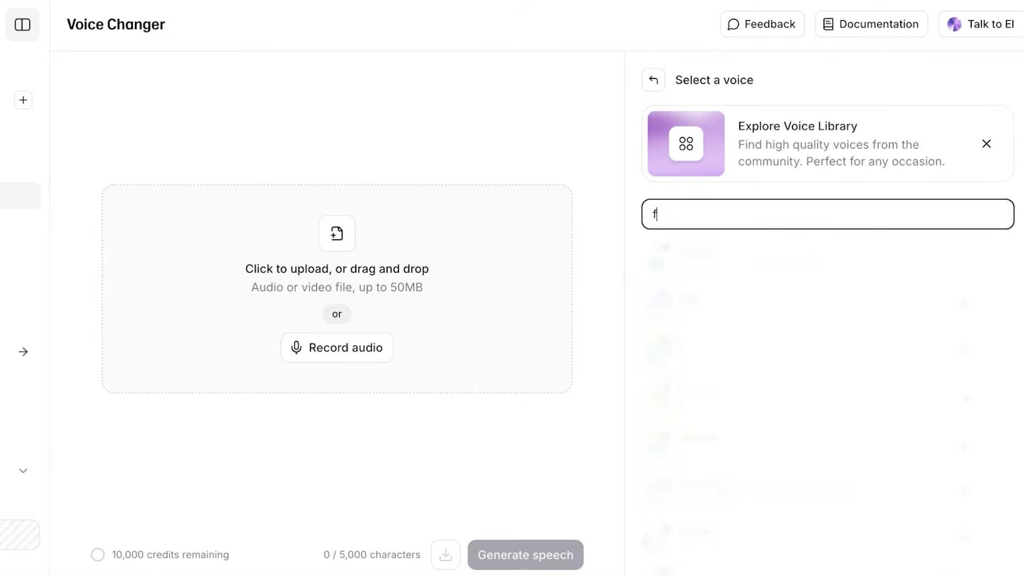
pyautogui.press('BackSpace')
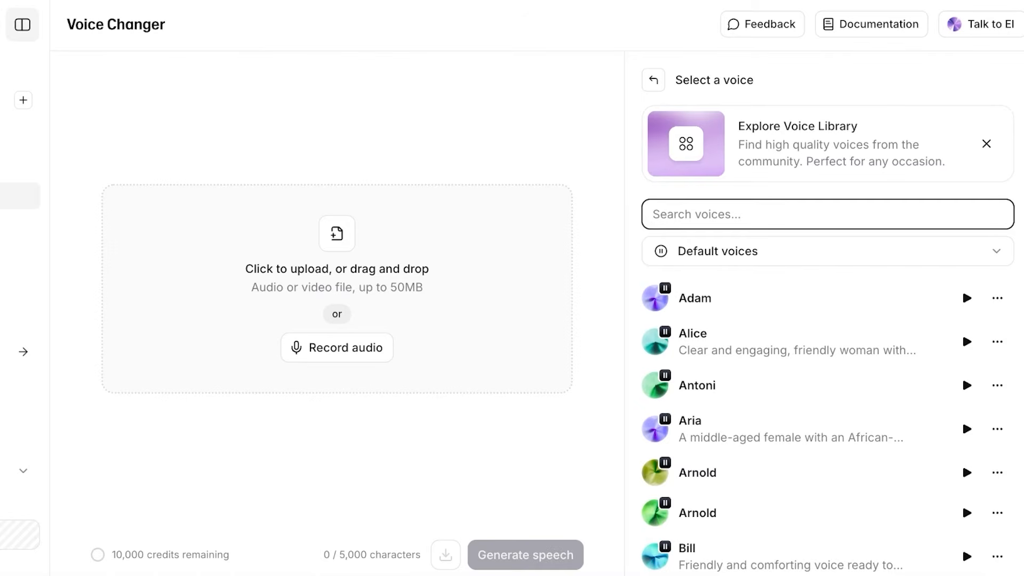
pyautogui.write('child')
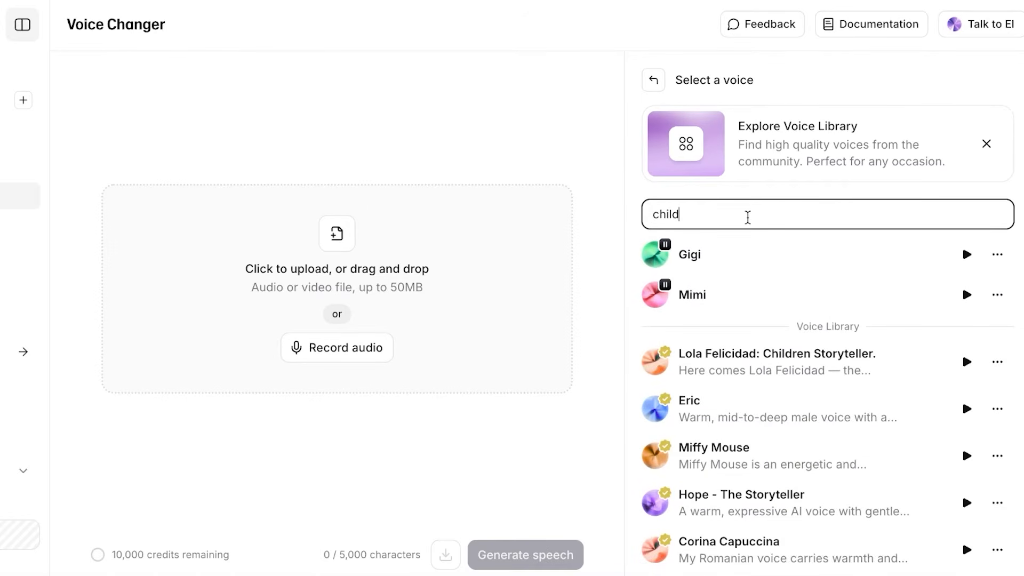
pyautogui.scroll(-2, 785, 374)
pyautogui.scroll(-3, 787, 417)
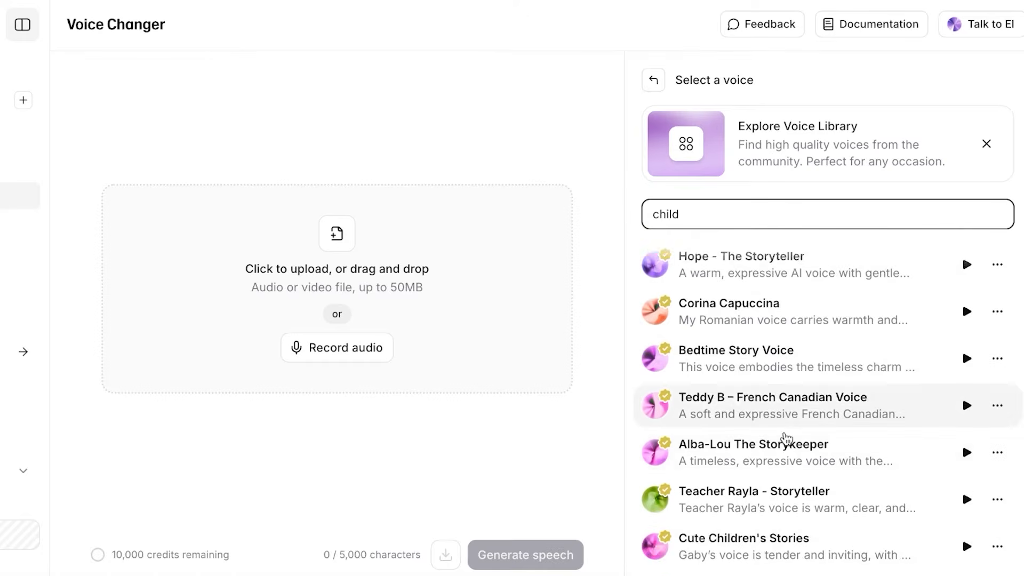
pyautogui.scroll(5, 791, 398)
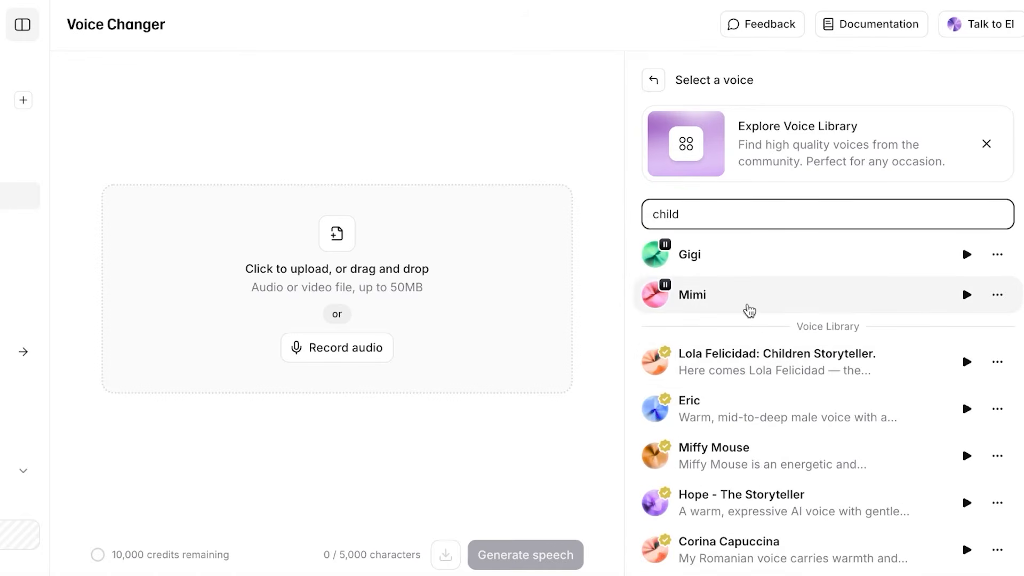
pyautogui.click(974, 304)
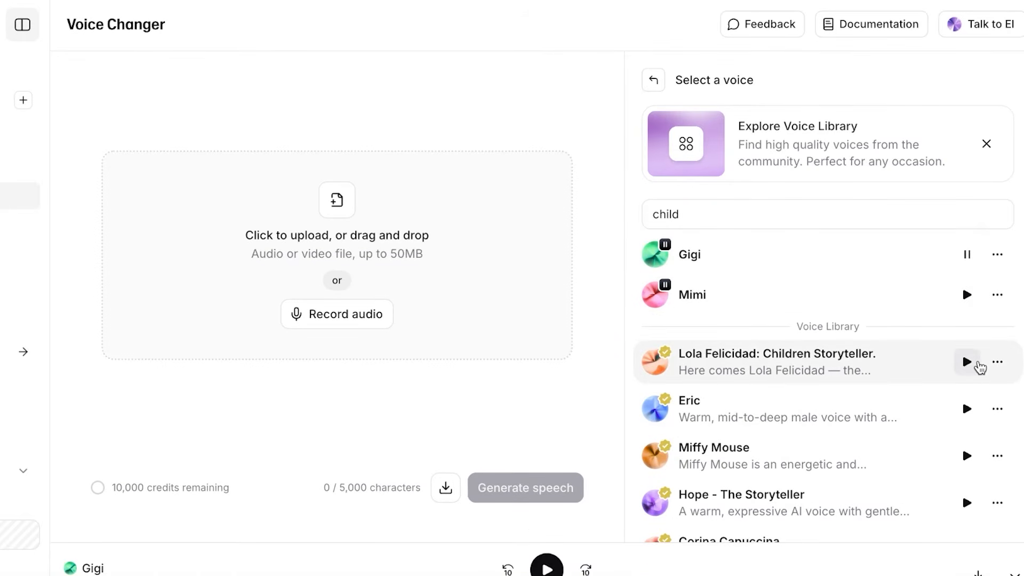
pyautogui.click(977, 363)
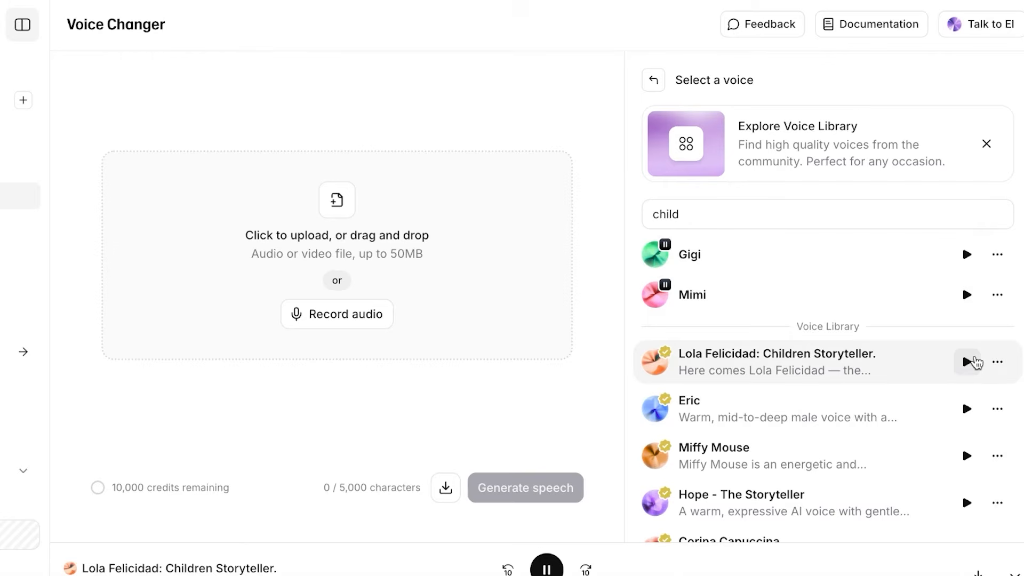
# Clear the 'child' search and preview the Daniel voice.
pyautogui.doubleClick(702, 215)
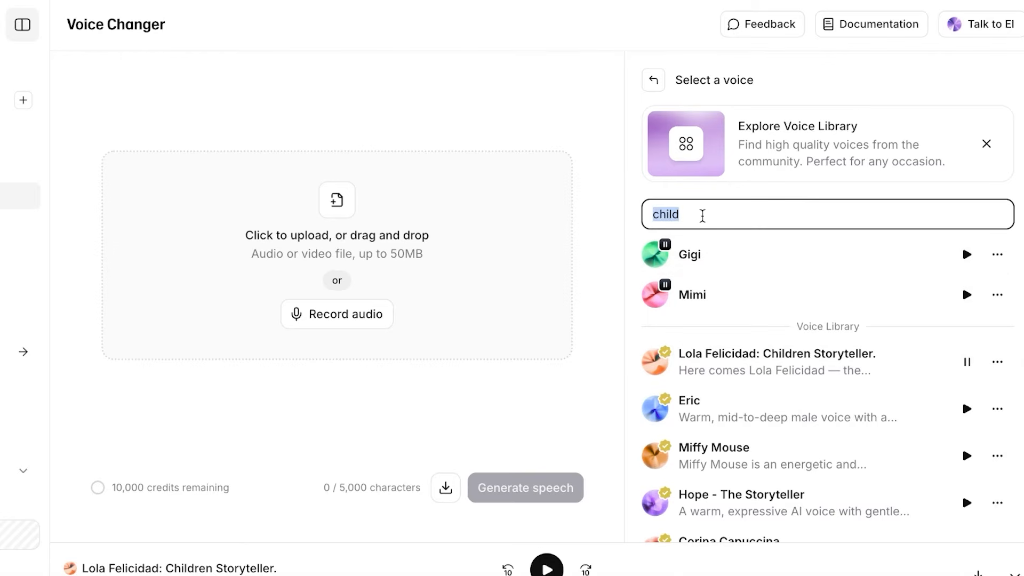
pyautogui.press('BackSpace')
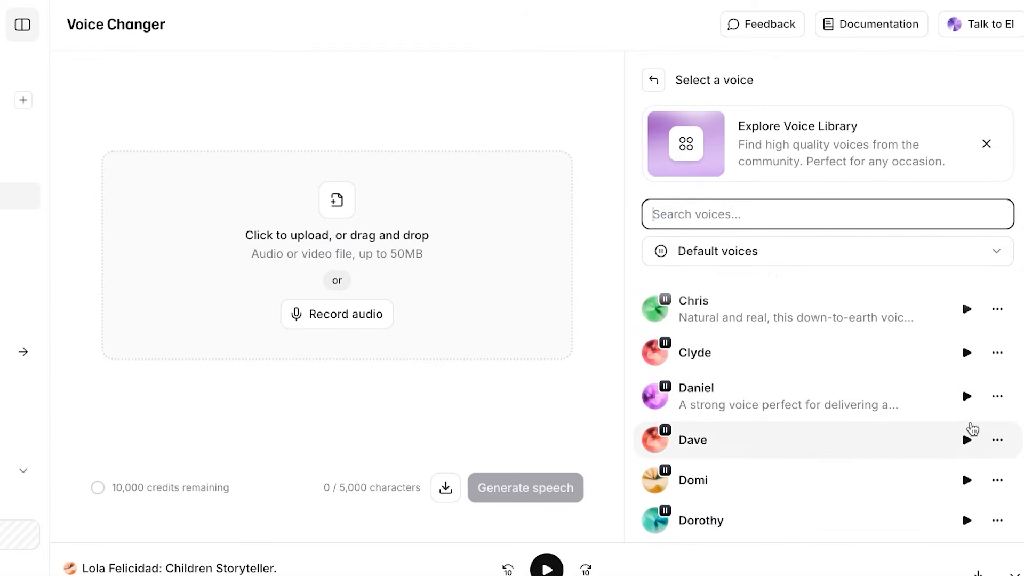
pyautogui.click(967, 397)
pyautogui.scroll(-8, 902, 405)
pyautogui.scroll(-5, 939, 393)
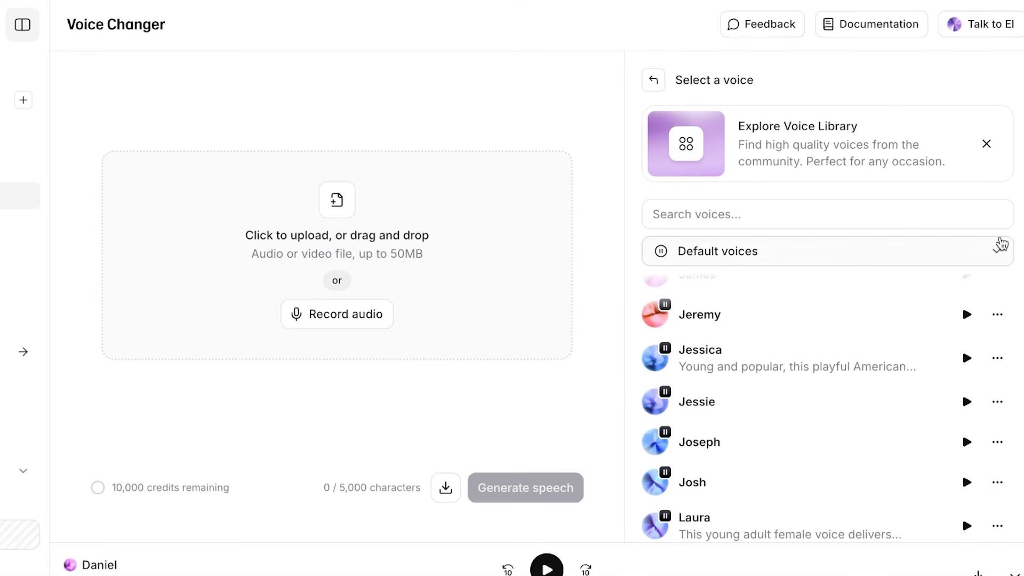
# In the Voice Library filters, set language to English and accent to American.
pyautogui.click(686, 144)
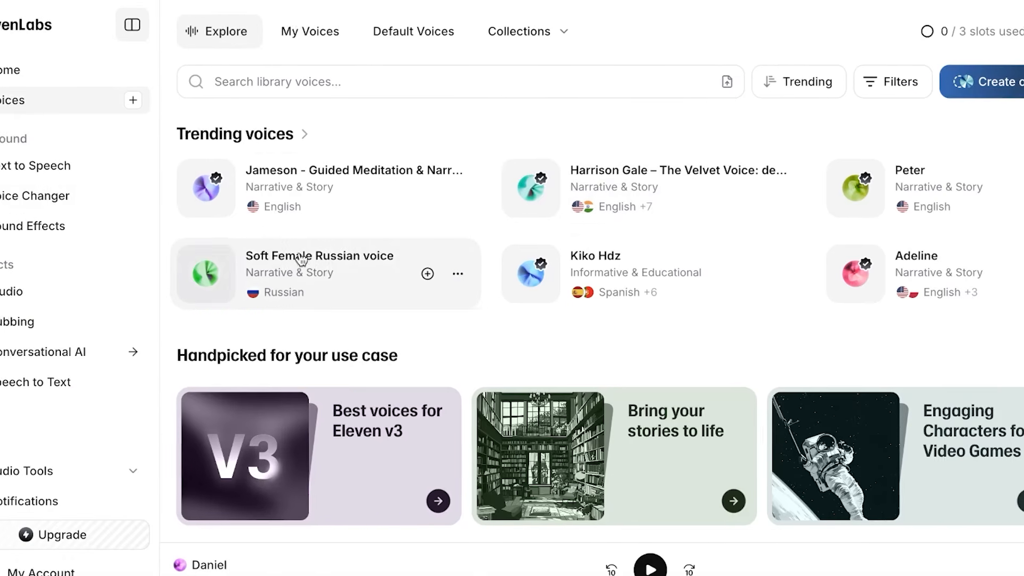
pyautogui.click(935, 82)
pyautogui.click(393, 128)
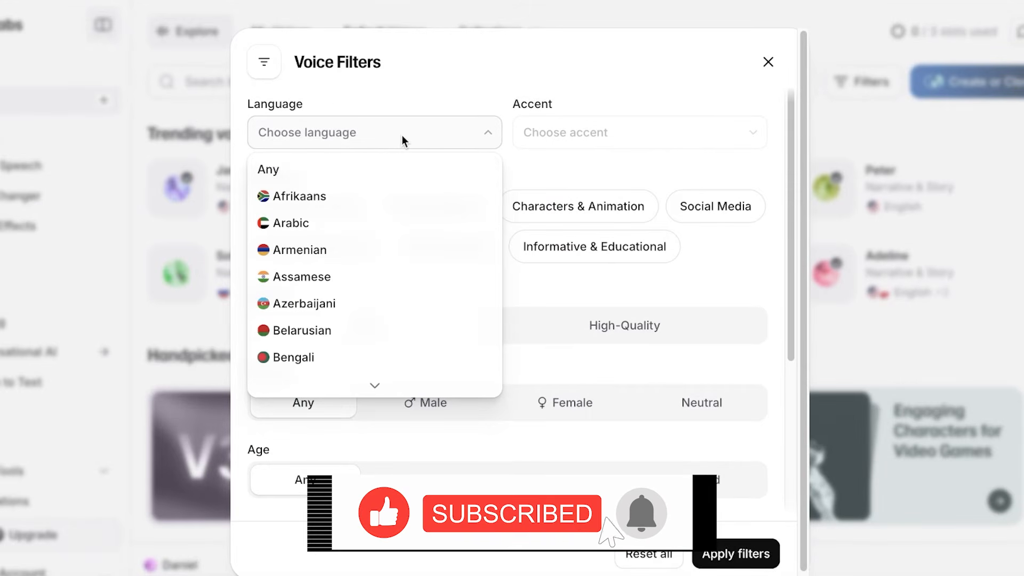
pyautogui.scroll(-3, 350, 161)
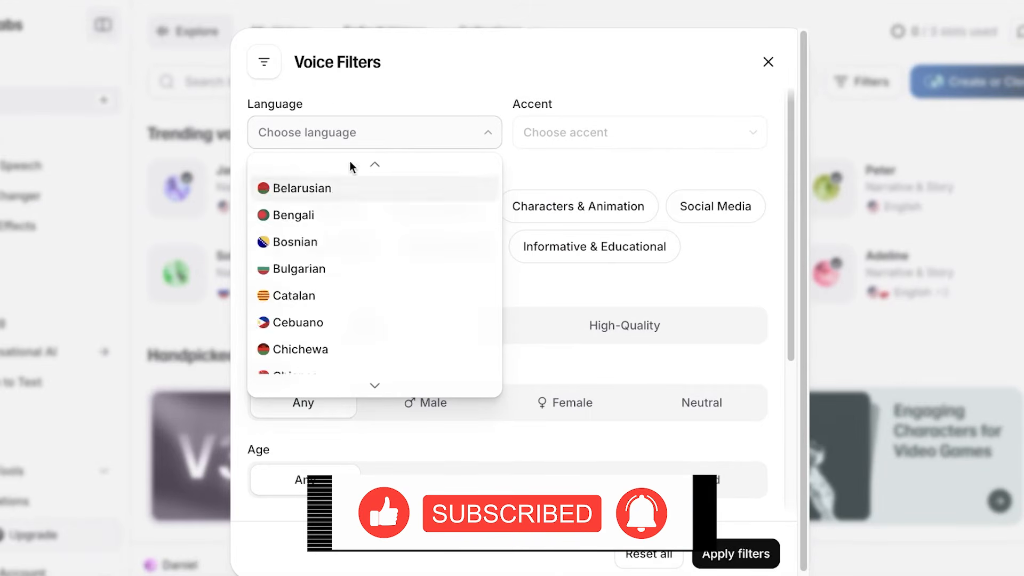
pyautogui.click(360, 130)
pyautogui.click(362, 133)
pyautogui.scroll(-5, 320, 277)
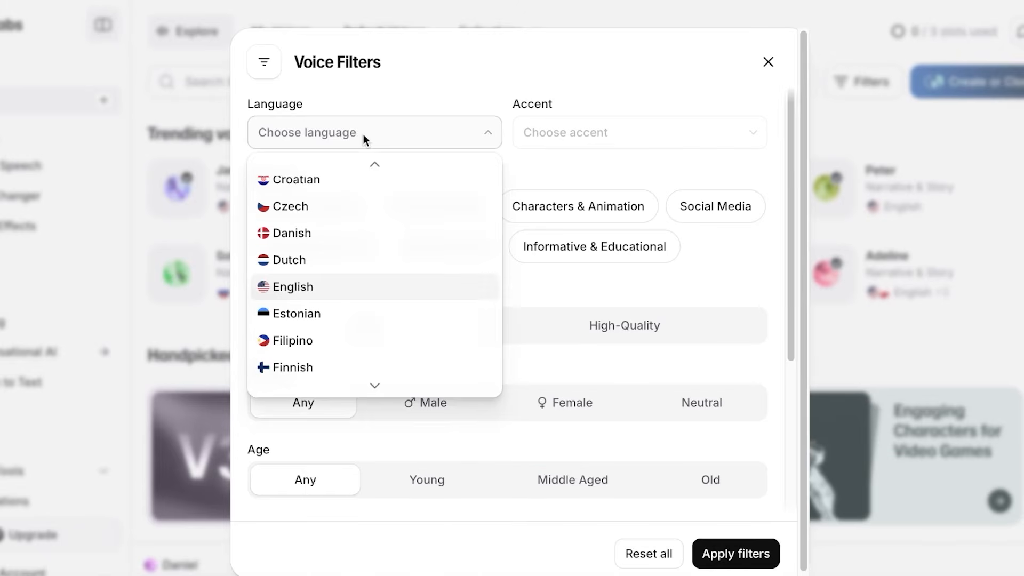
pyautogui.click(296, 286)
pyautogui.click(639, 138)
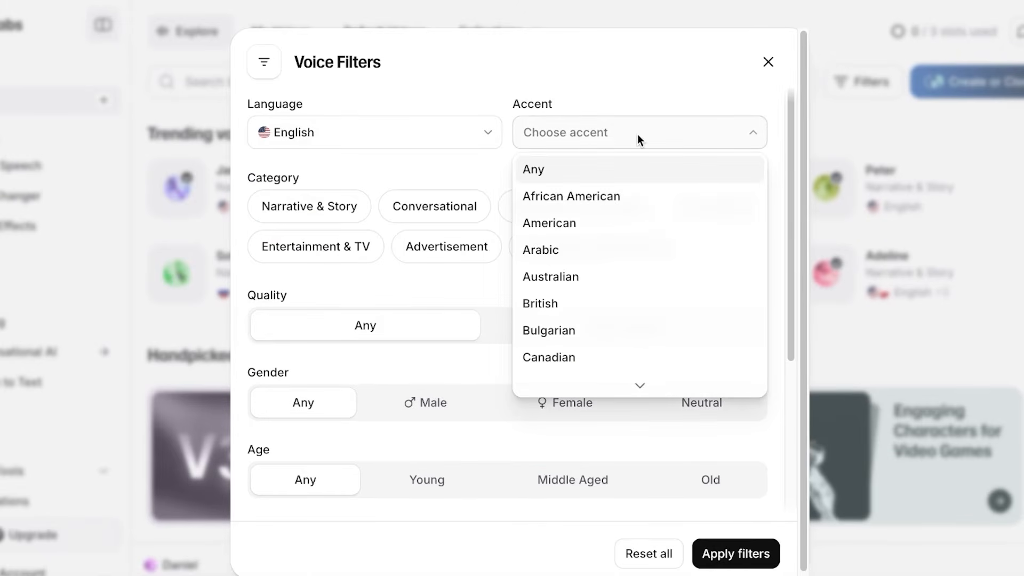
pyautogui.click(576, 225)
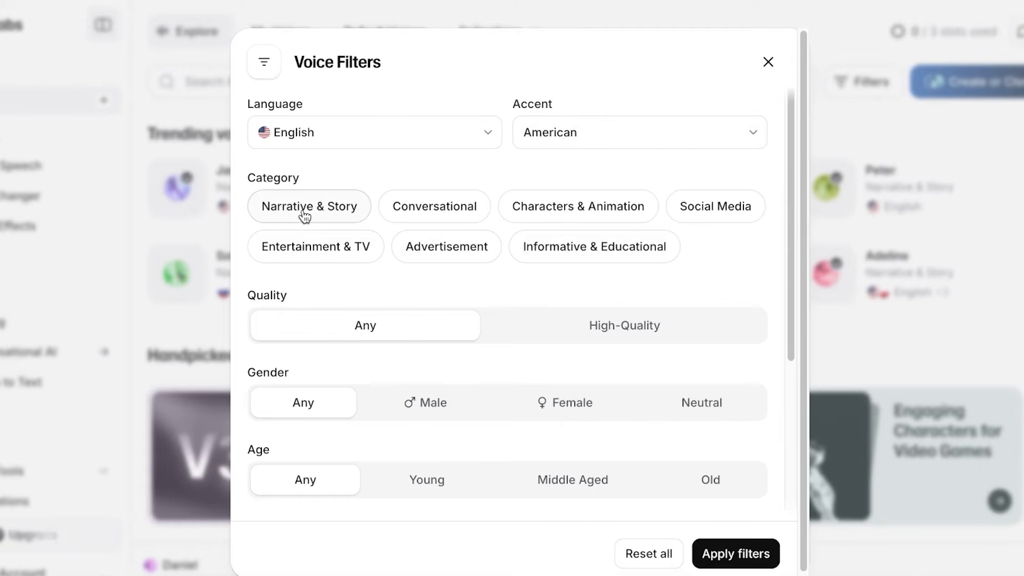
# Limit results to male, middle-aged Characters & Animation voices.
pyautogui.click(614, 217)
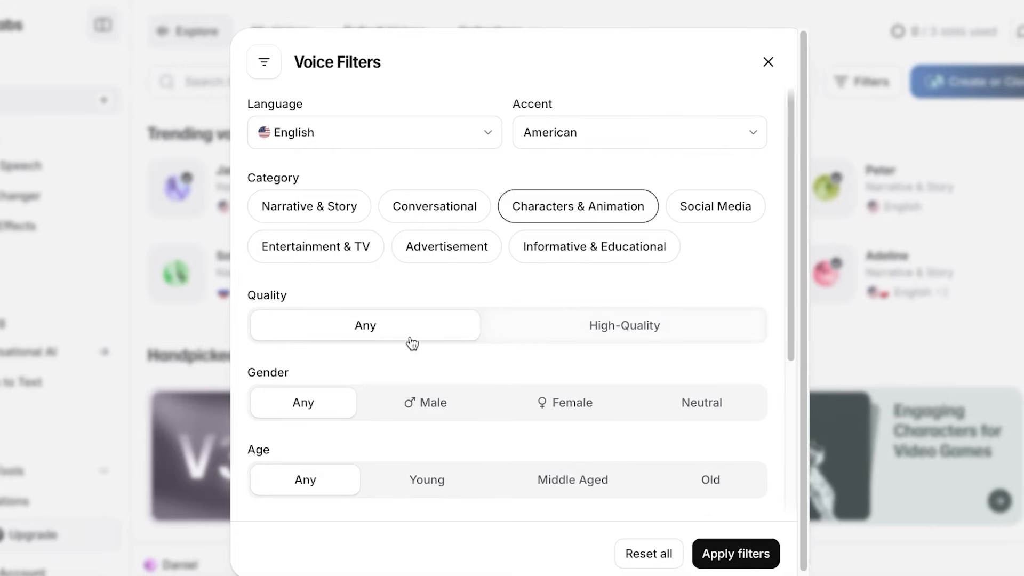
pyautogui.scroll(-4, 384, 347)
pyautogui.scroll(3, 359, 350)
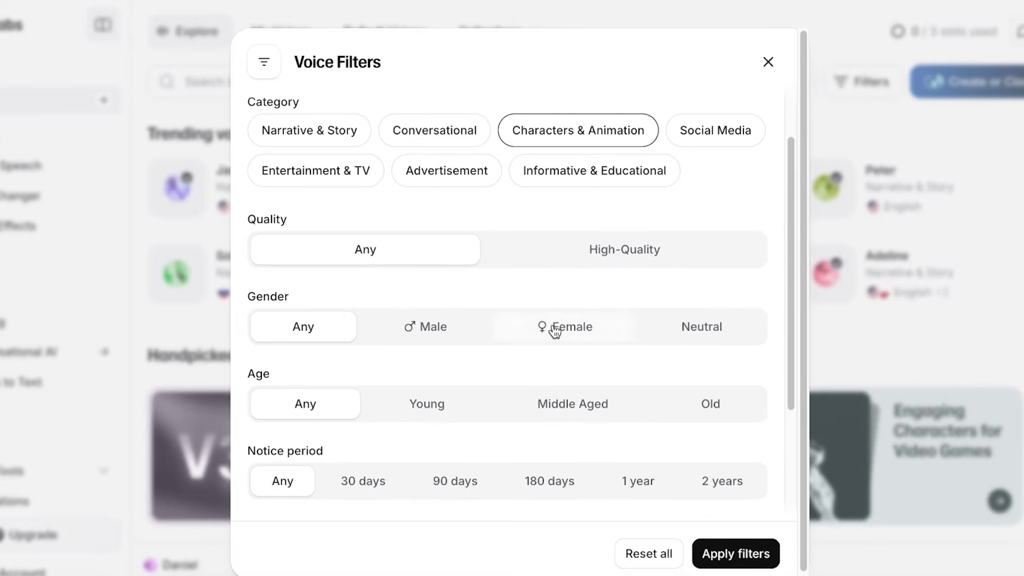
pyautogui.click(440, 340)
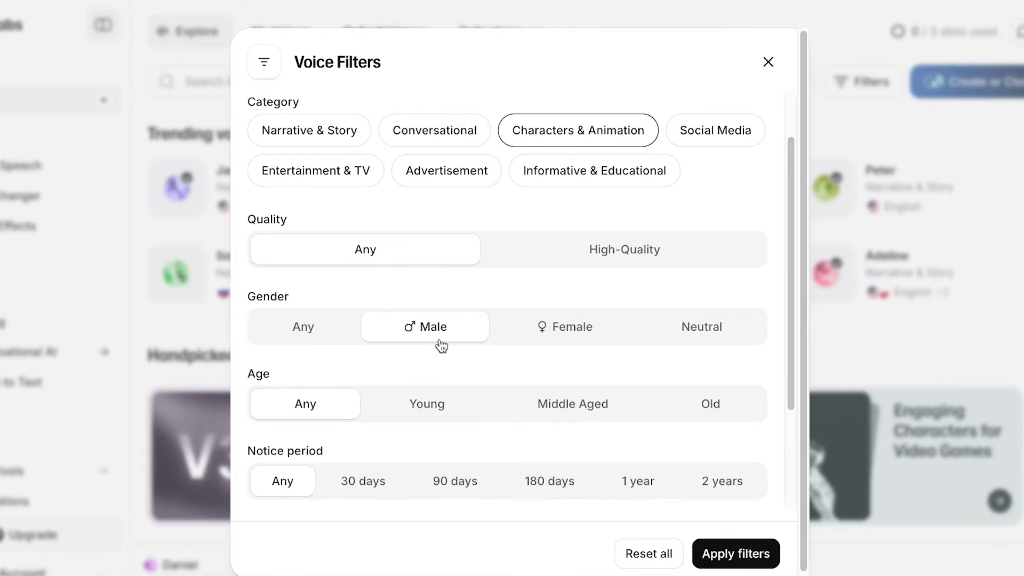
pyautogui.scroll(-2, 441, 346)
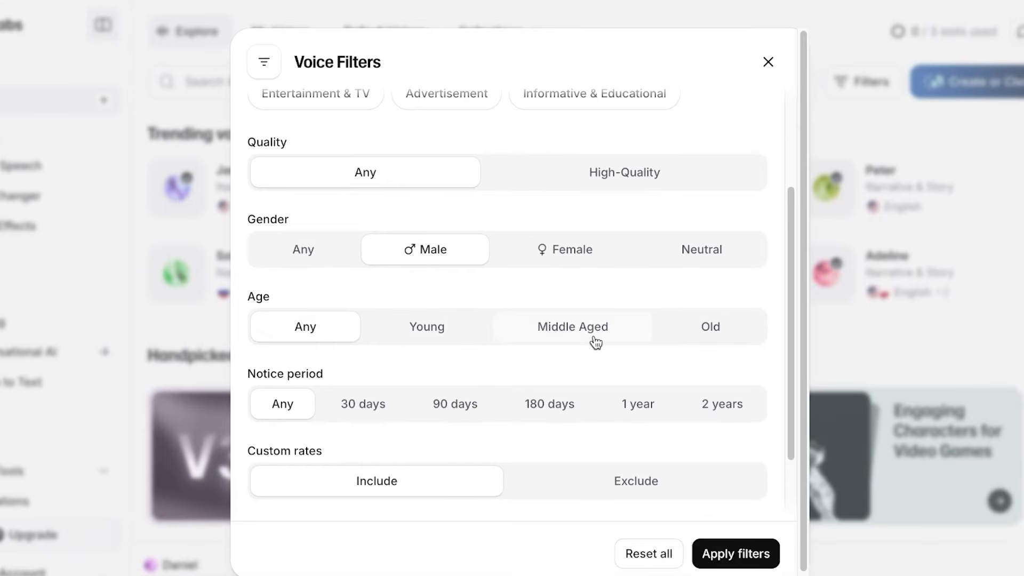
pyautogui.click(584, 328)
# Exclude custom rates and live moderation voices, then apply the filters.
pyautogui.scroll(-2, 590, 318)
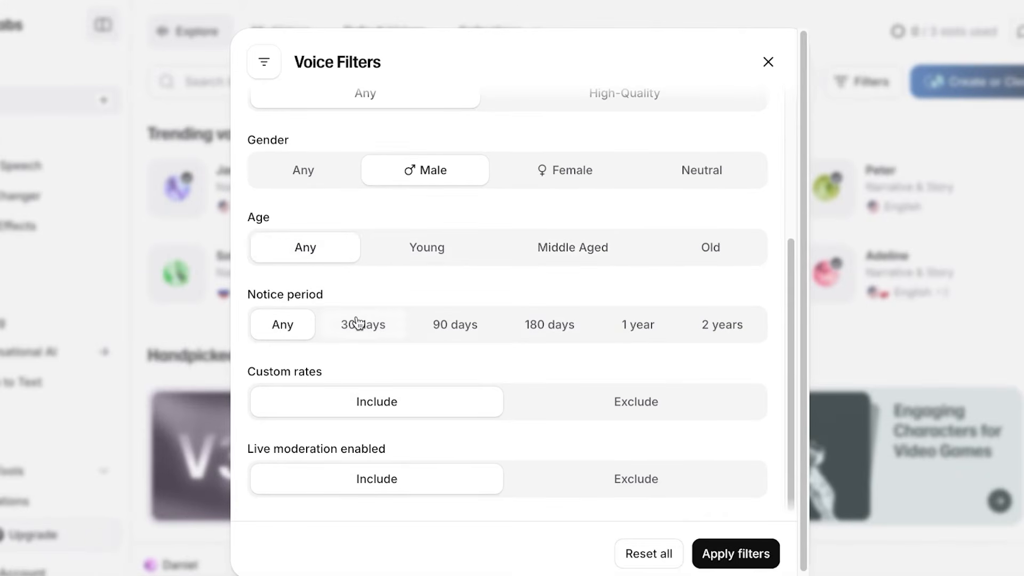
pyautogui.scroll(-1, 364, 368)
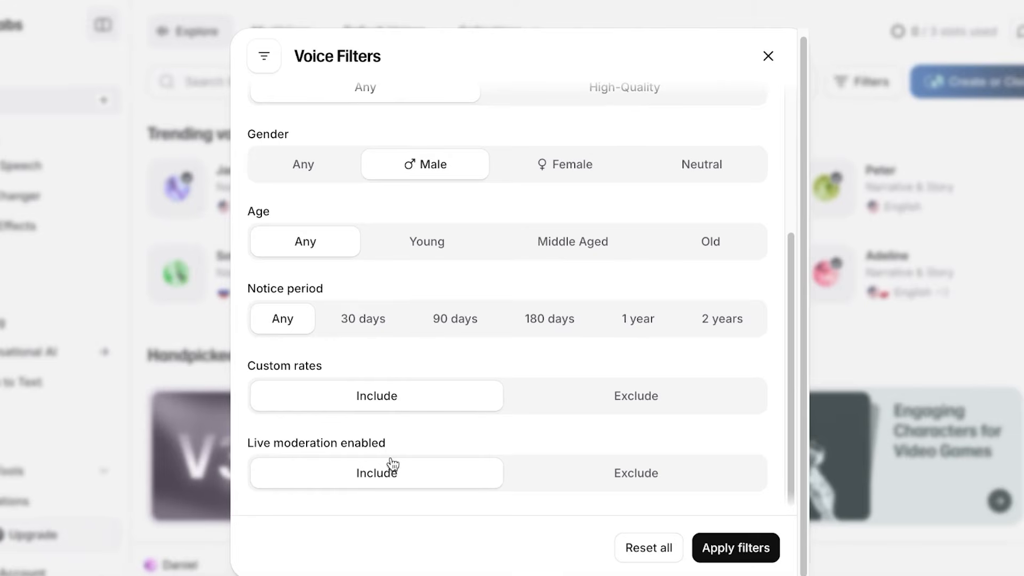
pyautogui.click(652, 400)
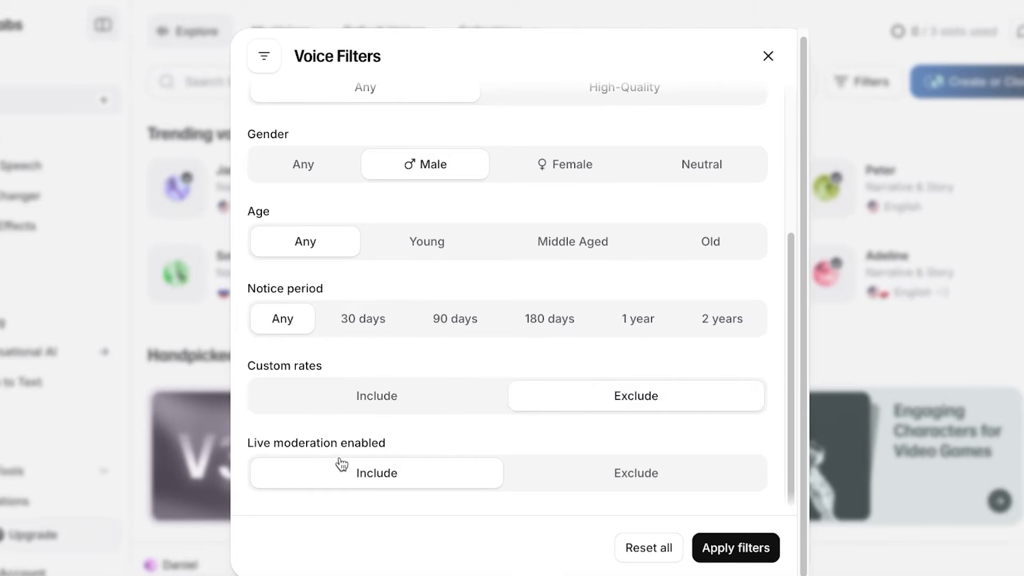
pyautogui.click(589, 474)
pyautogui.click(722, 548)
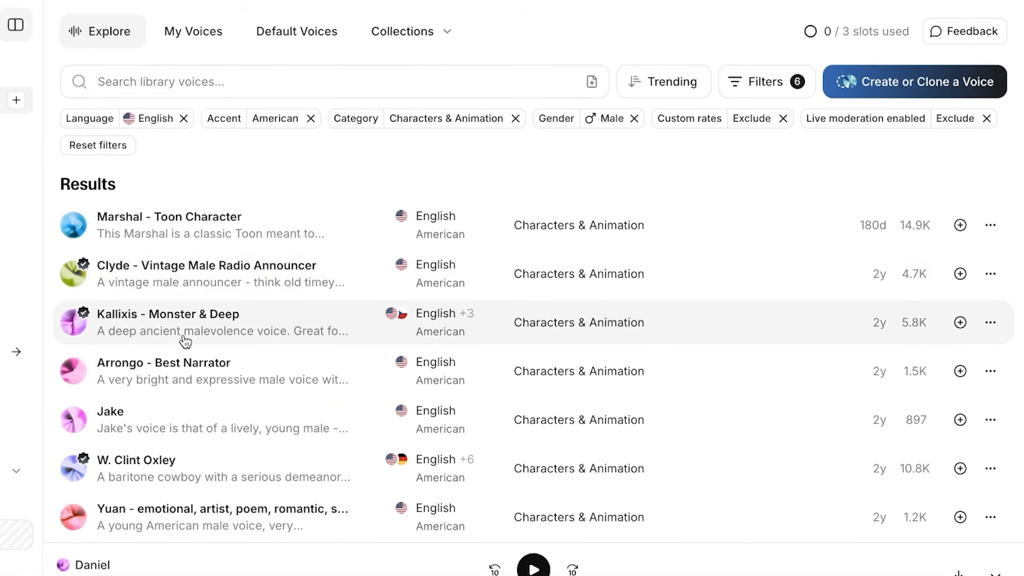
# Preview Marshal - Toon Character and Arrongo - Best Narrator, then add Arrongo to My Voices.
pyautogui.scroll(-1, 143, 363)
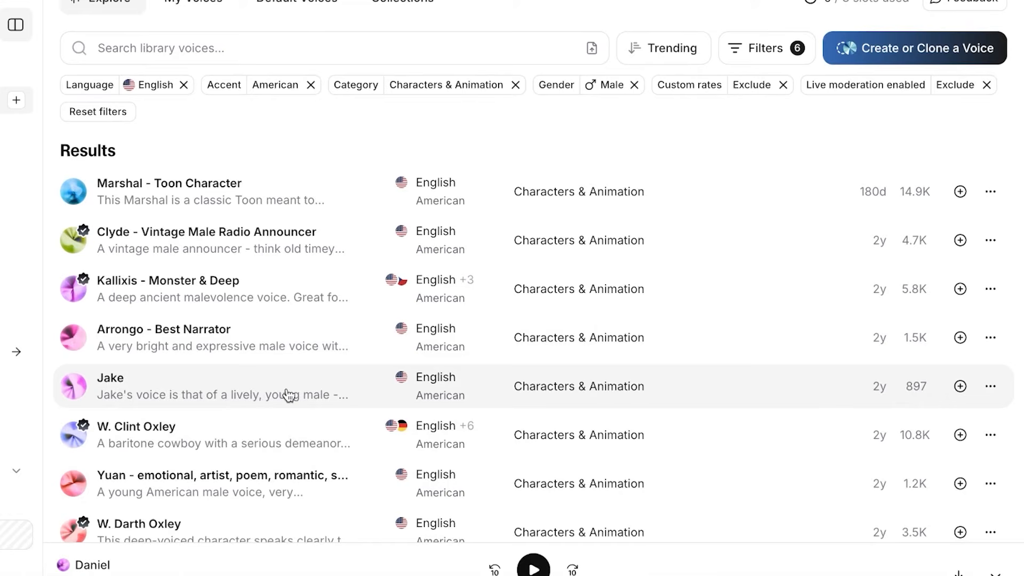
pyautogui.moveTo(149, 393)
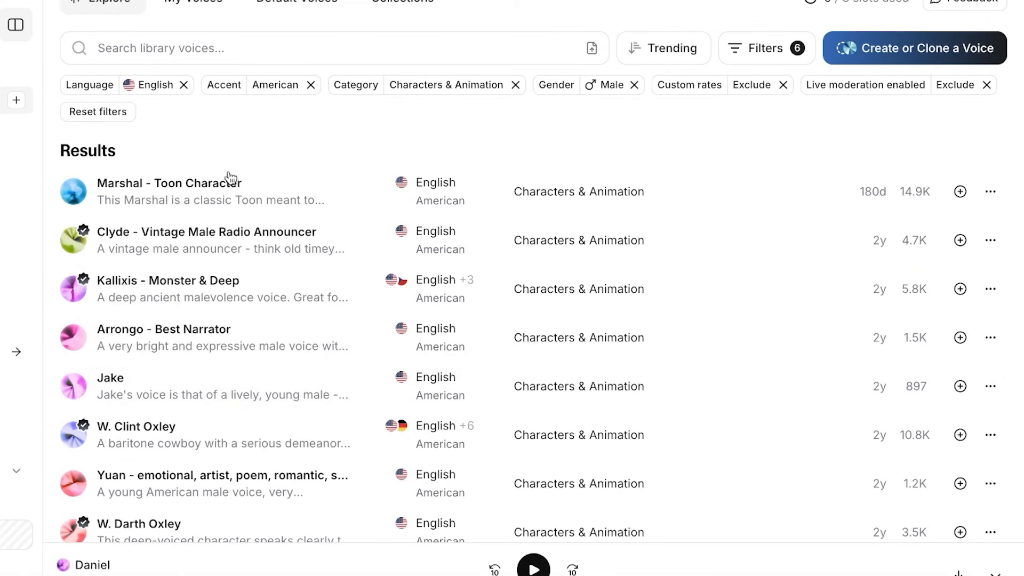
pyautogui.click(85, 196)
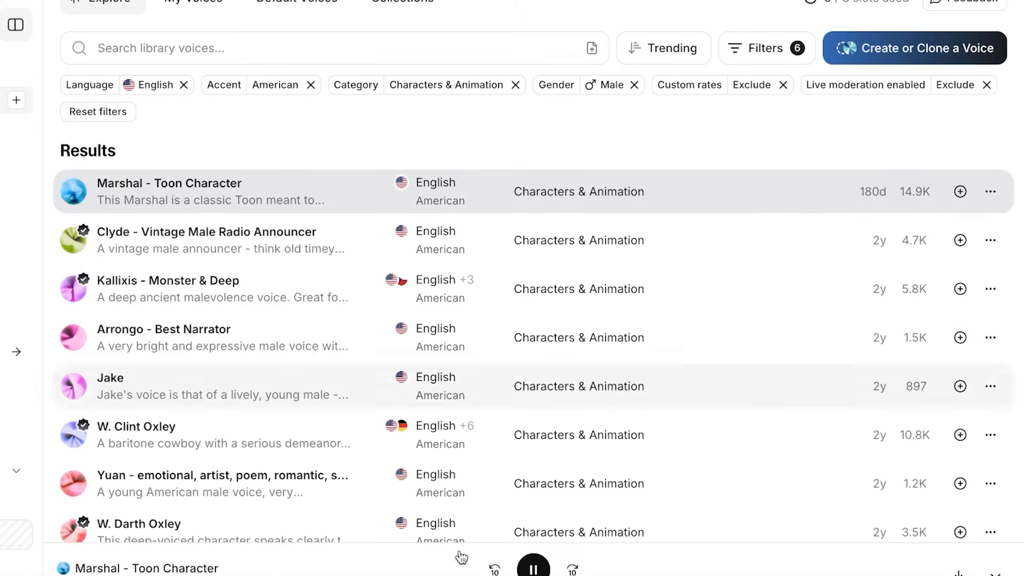
pyautogui.click(628, 341)
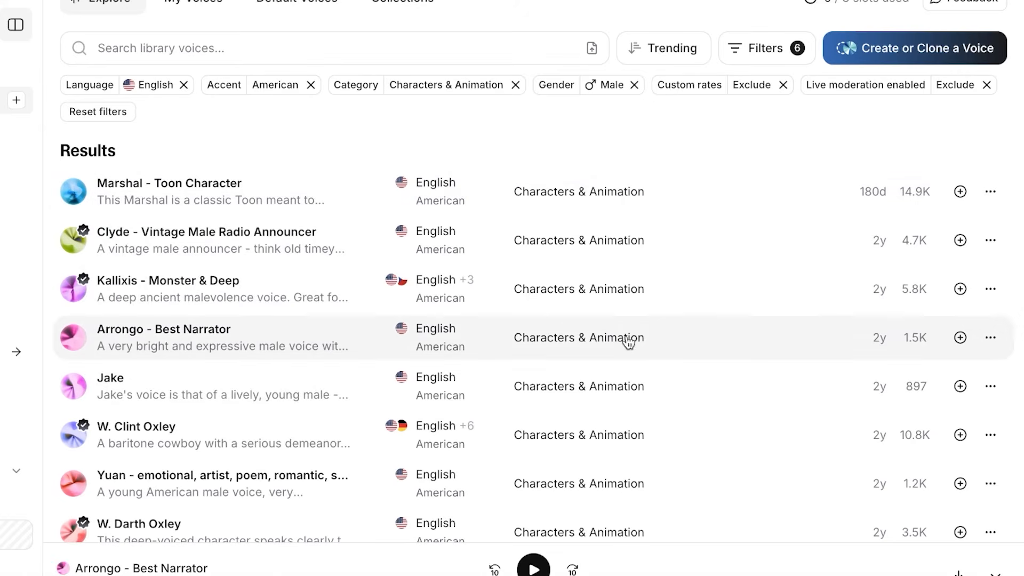
pyautogui.click(961, 341)
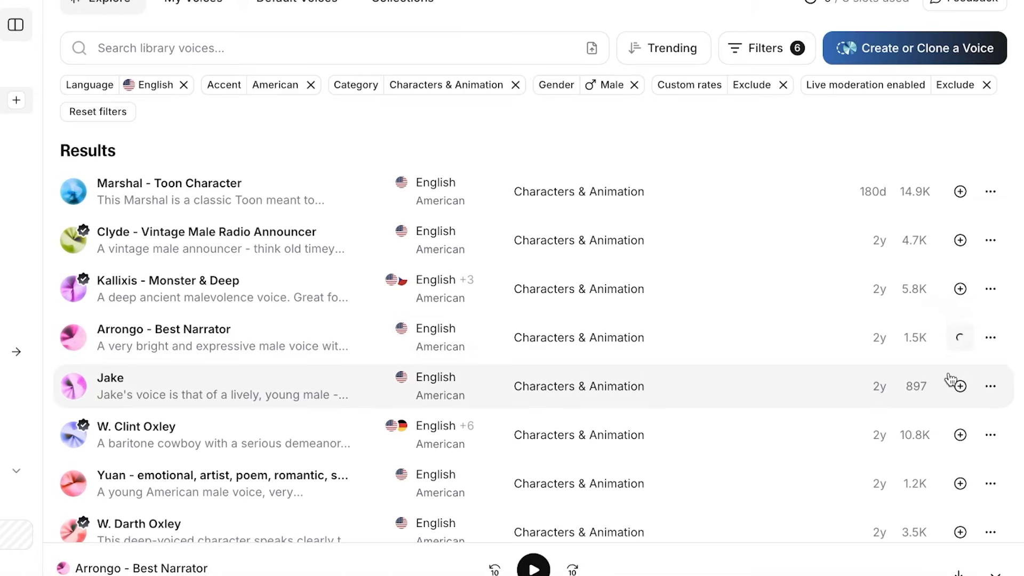
# Check and dismiss Arrongo's extra options, then return to the Voice Changer page.
pyautogui.click(991, 343)
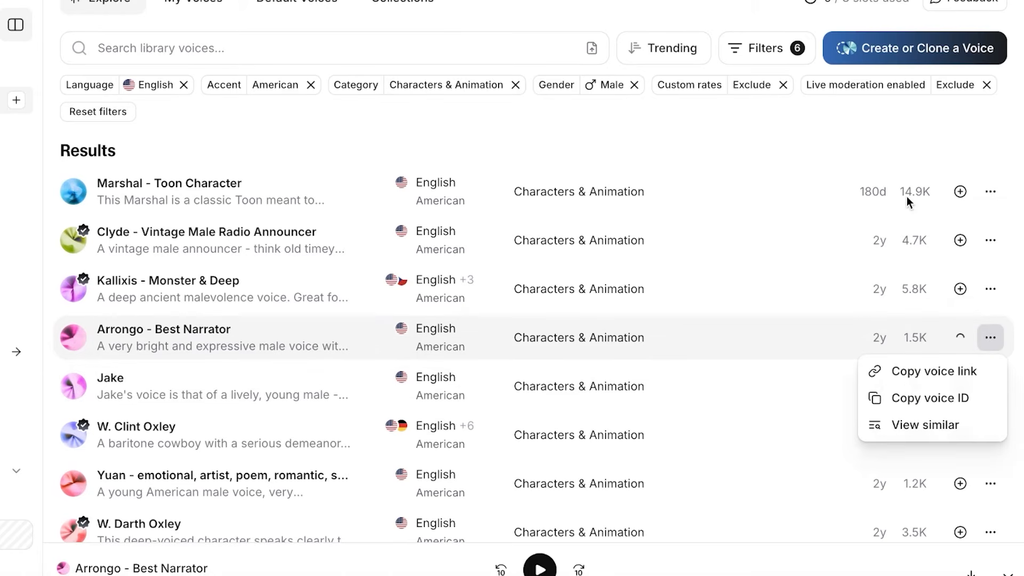
pyautogui.click(872, 128)
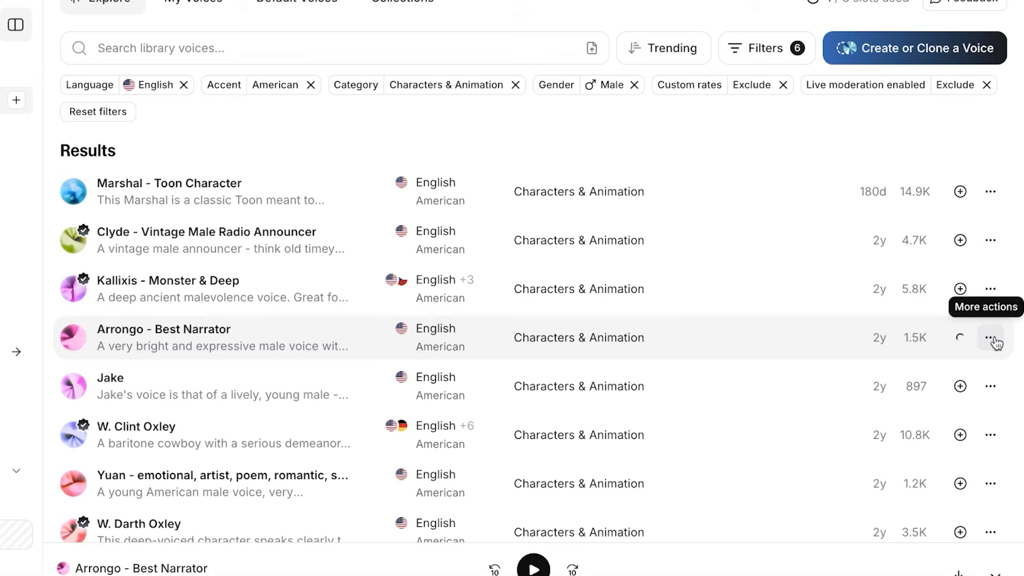
pyautogui.scroll(1, 917, 192)
pyautogui.scroll(-3, 935, 258)
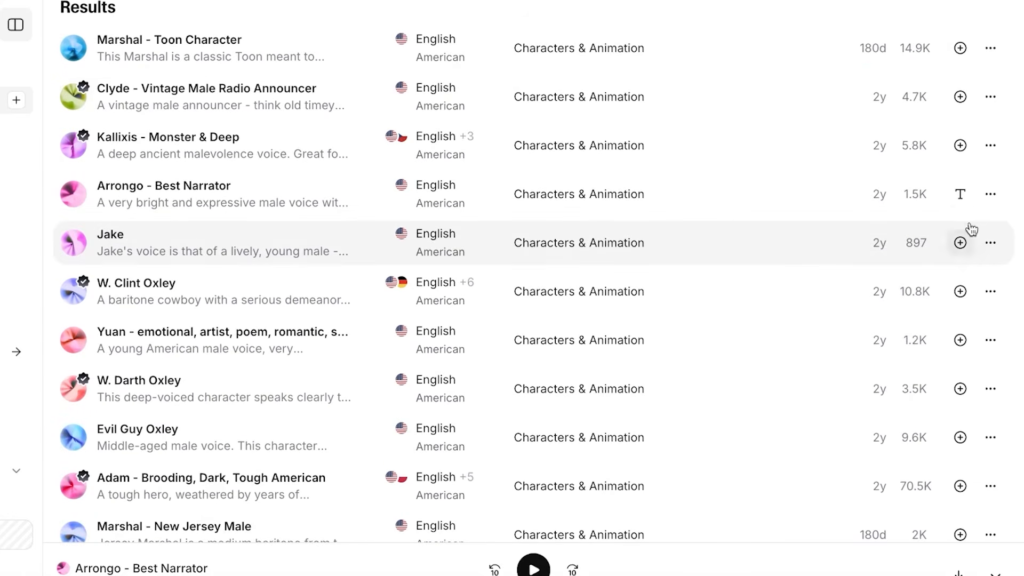
pyautogui.click(53, 198)
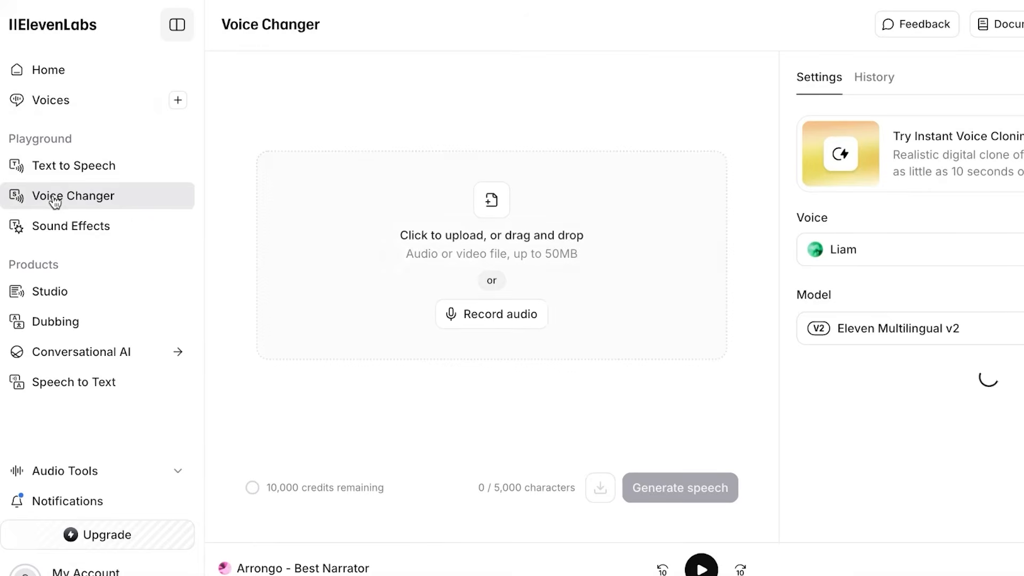
# Pick Arrongo - Best Narrator from All saved voices and switch the model to Eleven English v2.
pyautogui.click(799, 265)
pyautogui.click(797, 264)
pyautogui.click(778, 287)
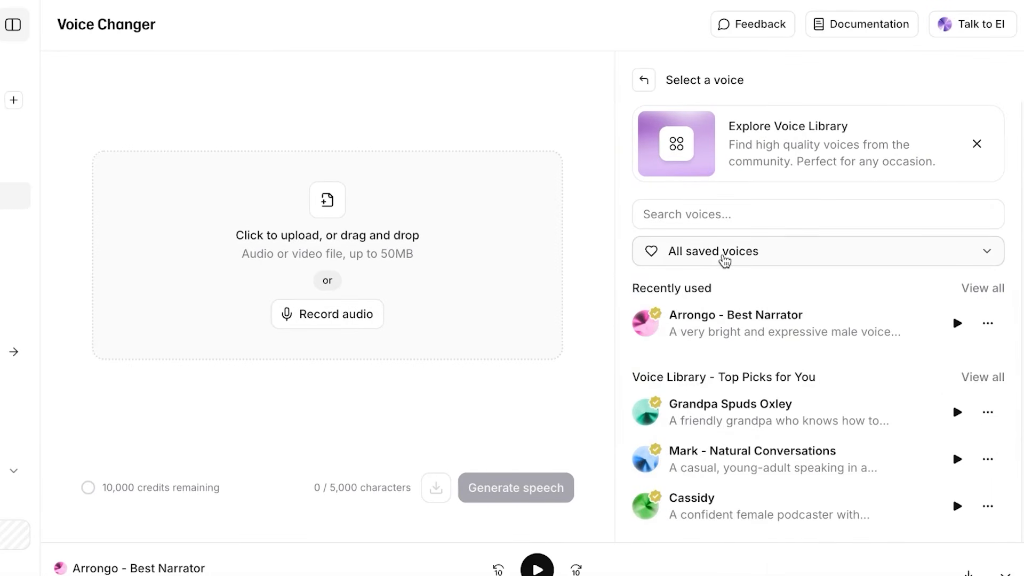
pyautogui.click(784, 323)
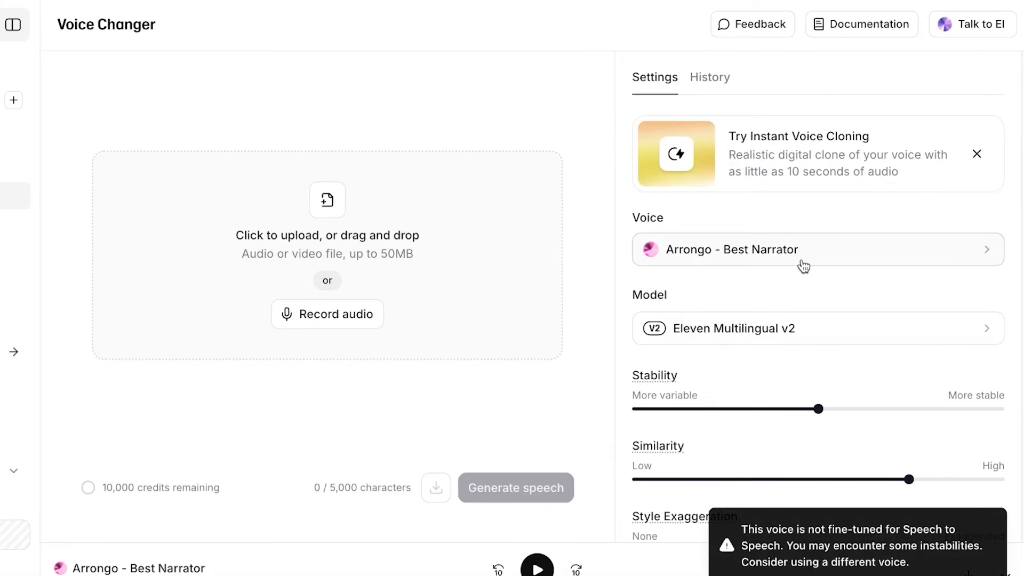
pyautogui.click(739, 329)
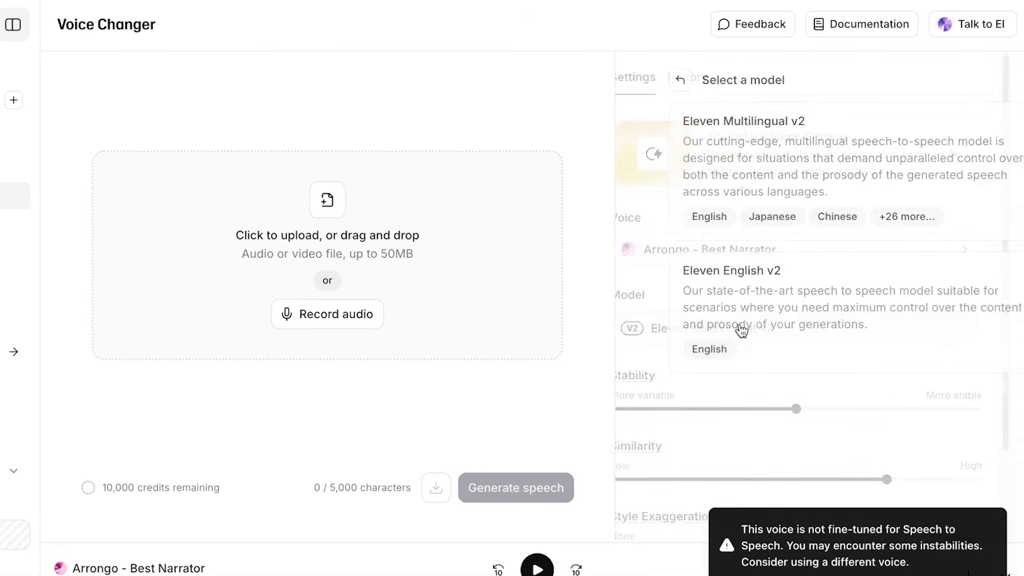
pyautogui.click(721, 303)
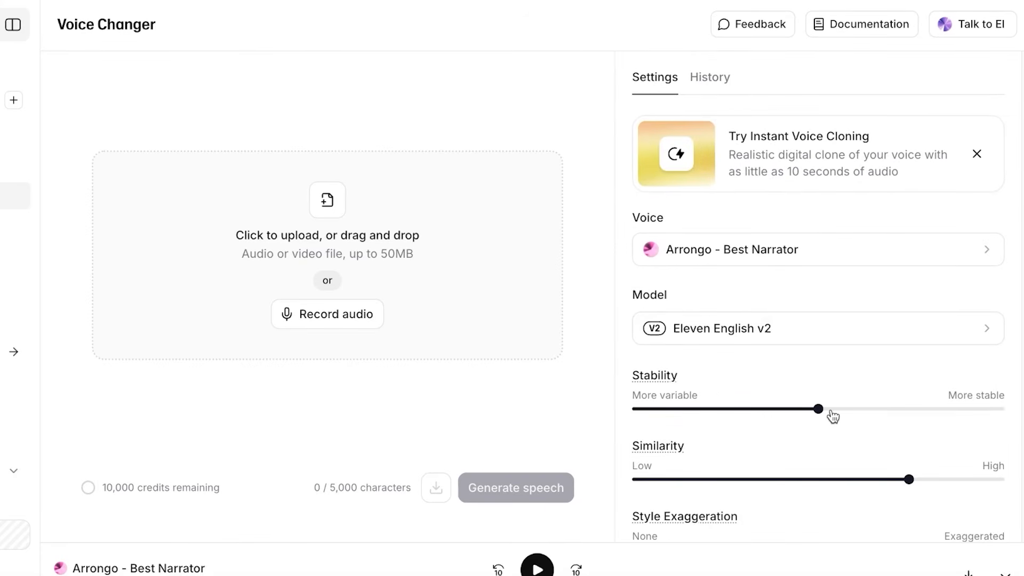
# Lower Stability to about 42% and Similarity, and raise Style Exaggeration to roughly 20–25%.
pyautogui.moveTo(818, 409); pyautogui.dragTo(780, 422)
pyautogui.moveTo(903, 483); pyautogui.dragTo(819, 478)
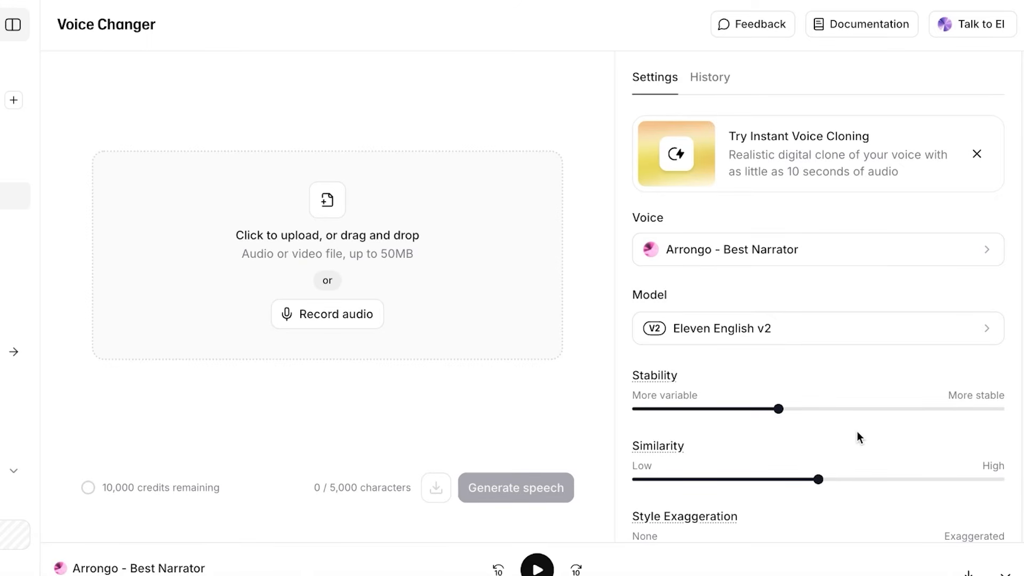
pyautogui.scroll(-1, 857, 438)
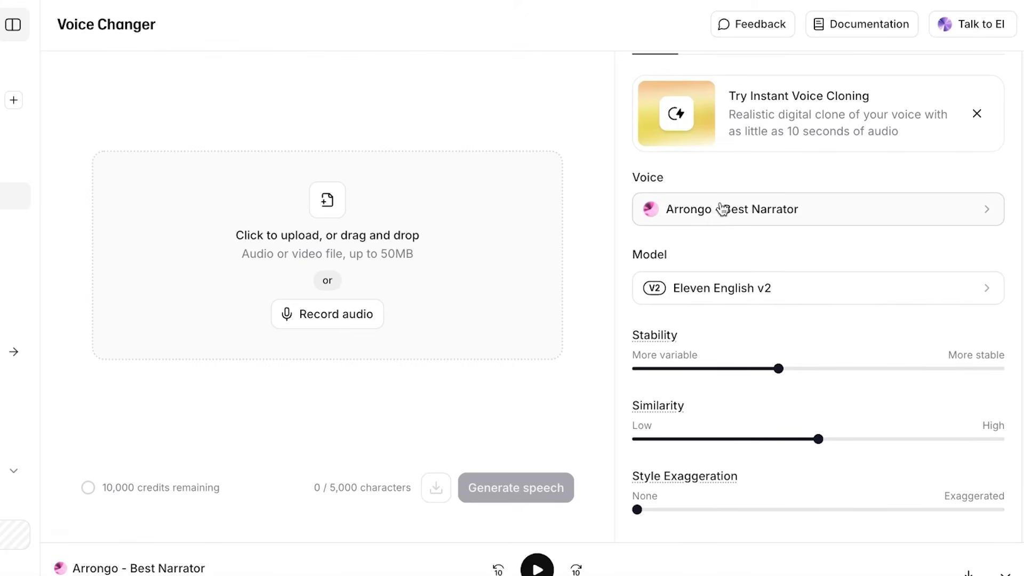
pyautogui.scroll(-2, 723, 210)
pyautogui.moveTo(637, 440); pyautogui.dragTo(707, 439)
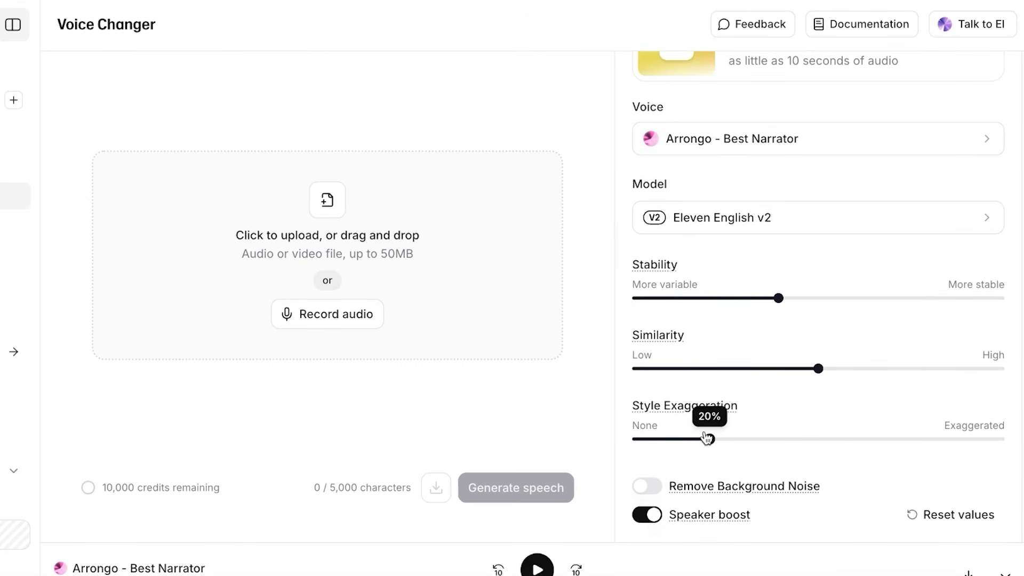
# Record a 24-second live clip with the MacBook Air Microphone as the source audio.
pyautogui.click(342, 310)
pyautogui.click(338, 267)
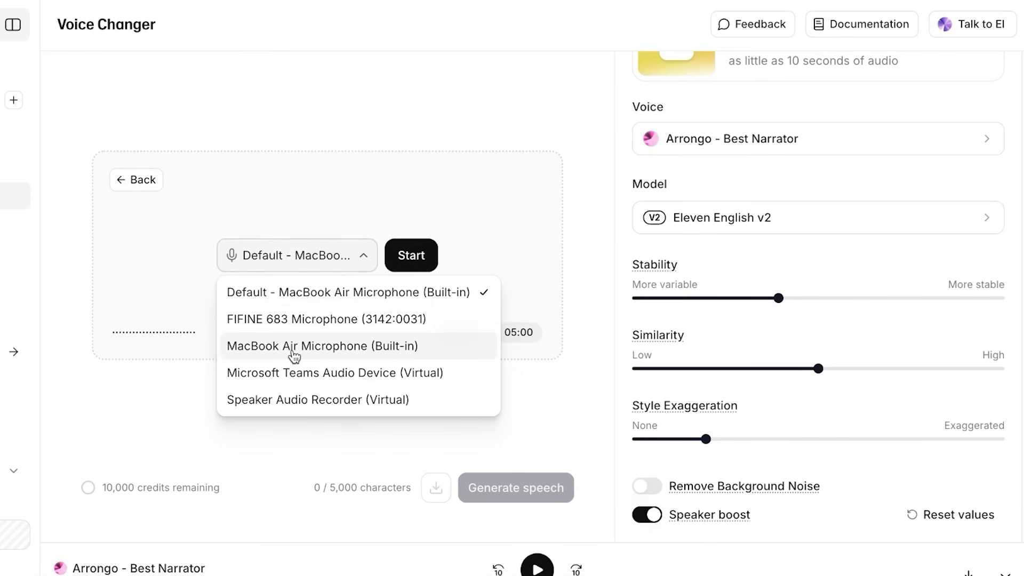
pyautogui.click(422, 256)
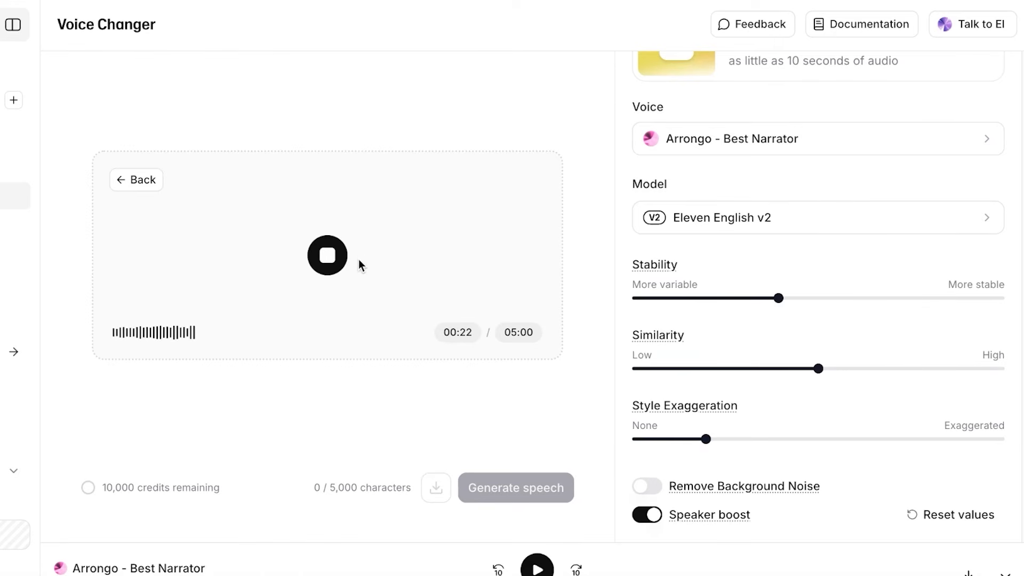
pyautogui.click(327, 261)
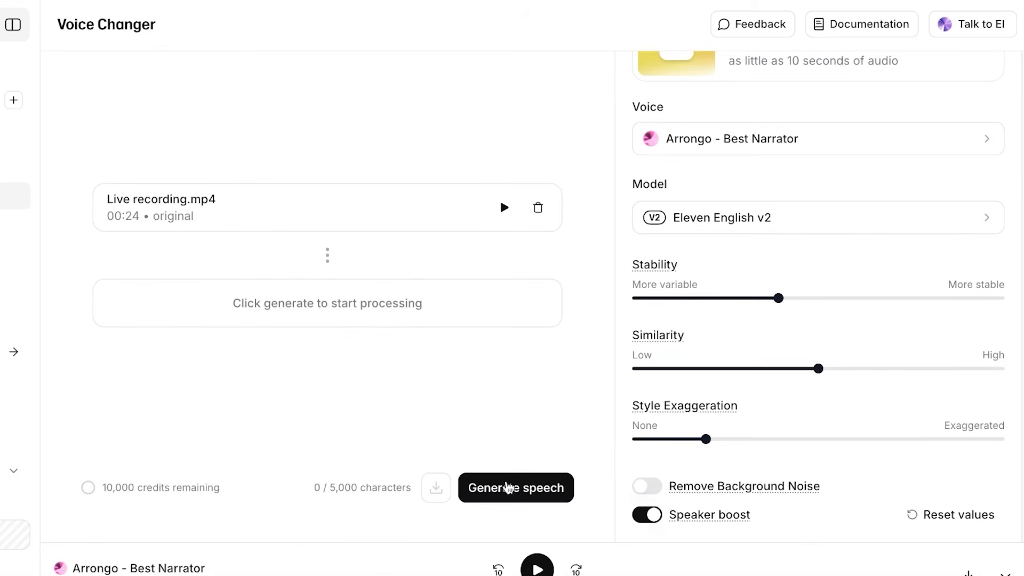
# Generate a converted version of the live recording in the Arrongo - Best Narrator voice.
pyautogui.scroll(2, 785, 155)
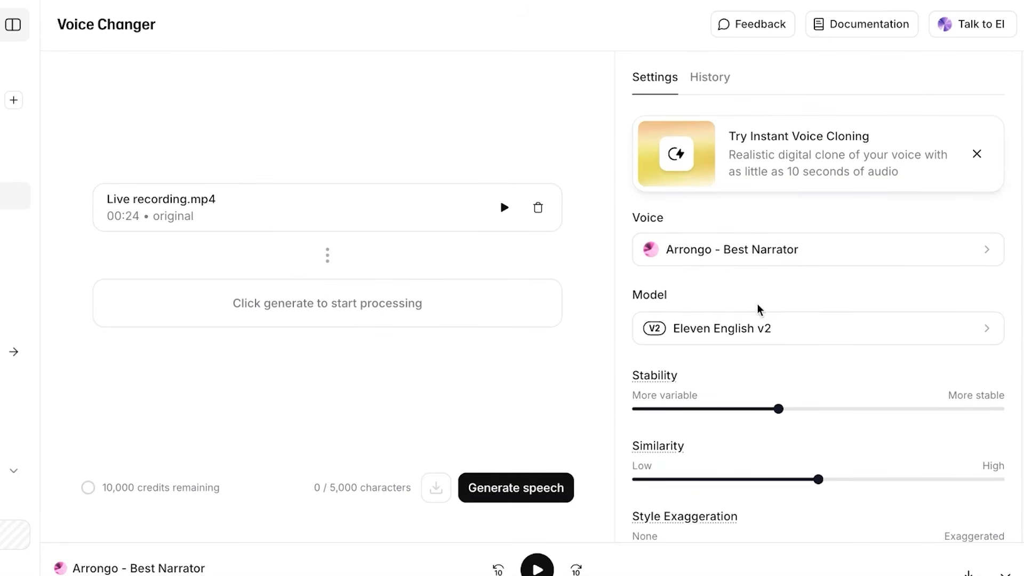
pyautogui.scroll(-2, 715, 434)
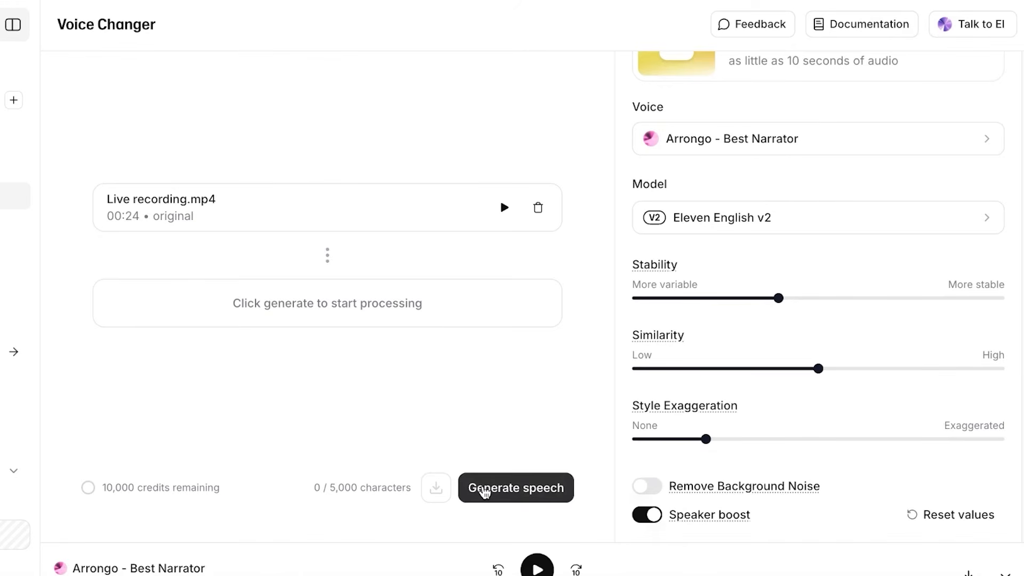
pyautogui.click(484, 489)
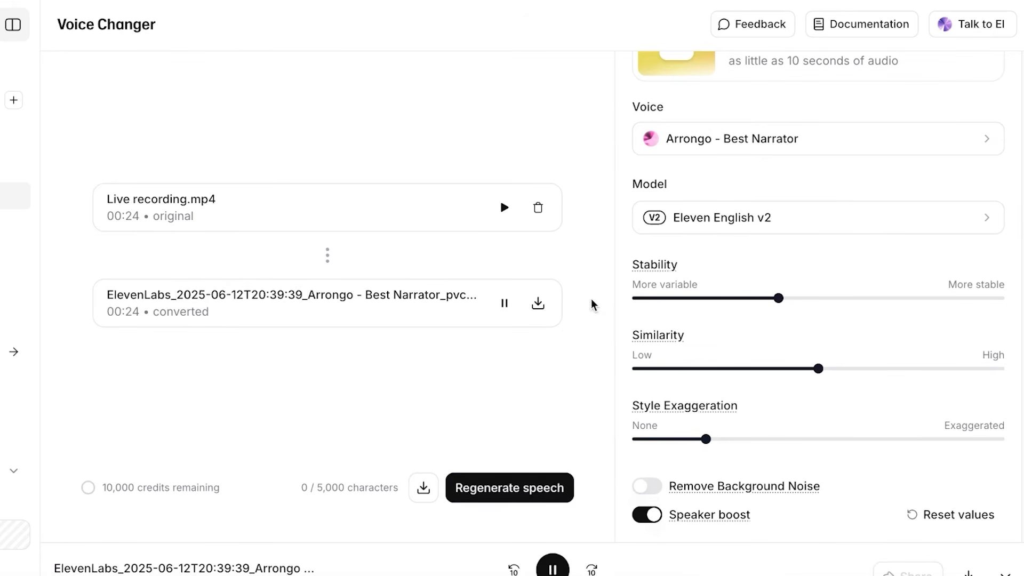
# Listen to the 00:24 converted narrator clip.
pyautogui.click(504, 303)
pyautogui.moveTo(128, 312); pyautogui.dragTo(141, 317)
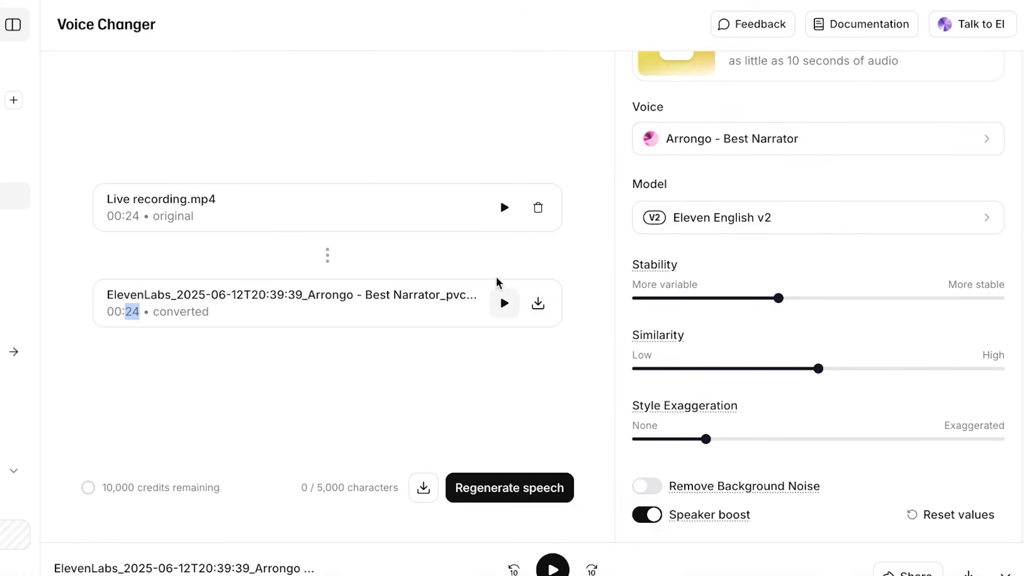
pyautogui.click(505, 305)
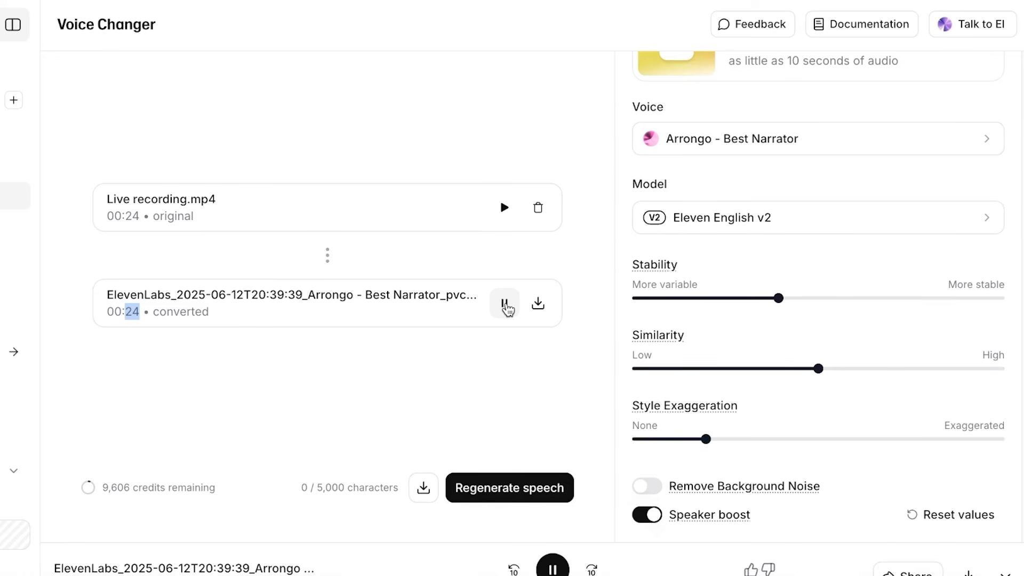
pyautogui.click(505, 304)
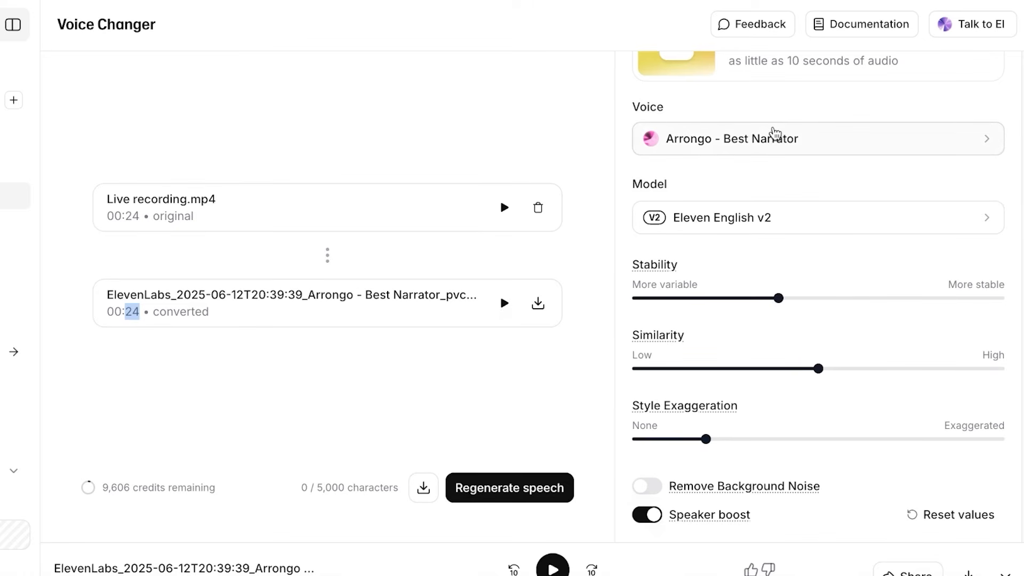
# Keep the current voice, raise Stability, and lower Similarity to about 3%.
pyautogui.click(783, 139)
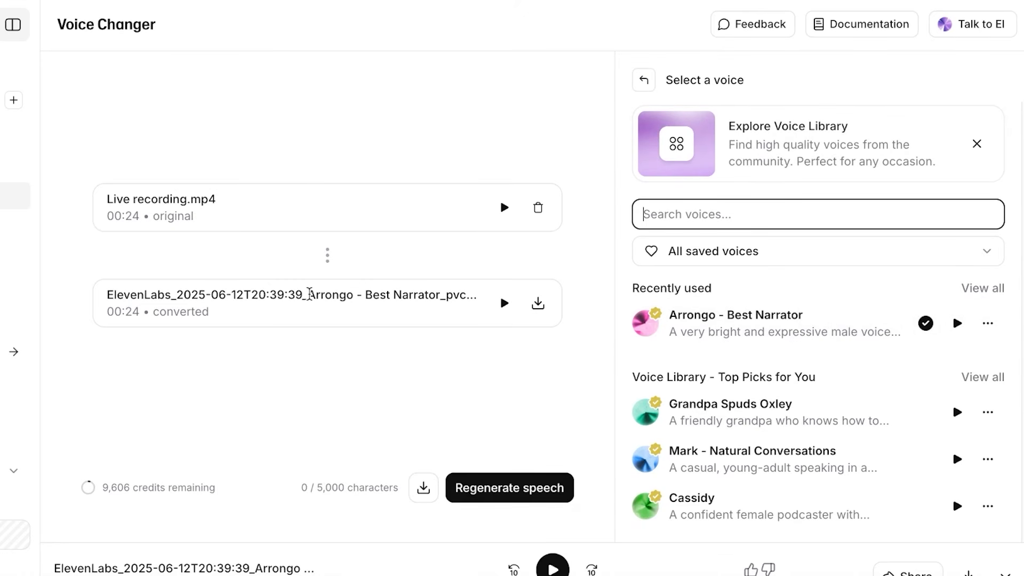
pyautogui.click(643, 79)
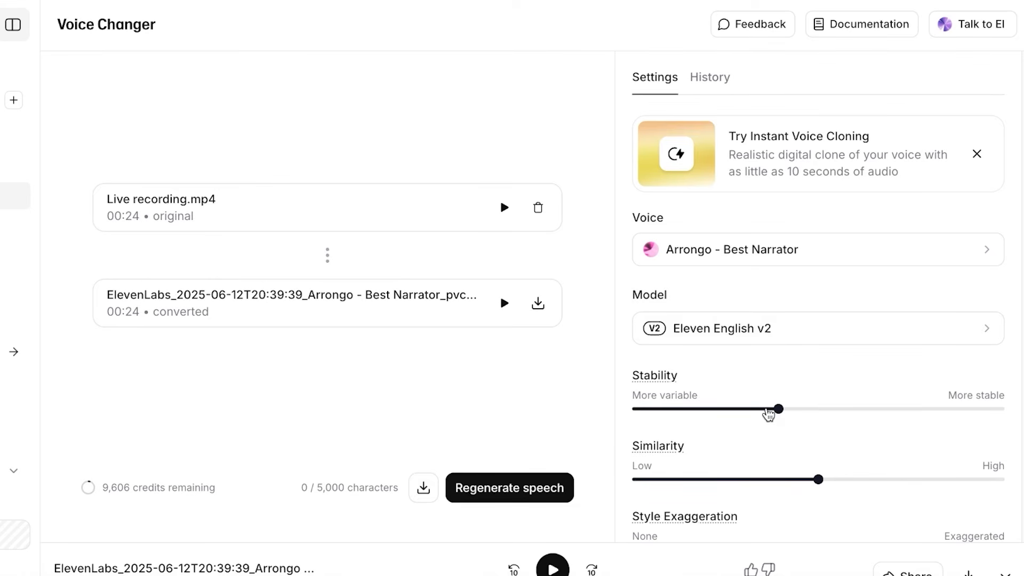
pyautogui.scroll(-2, 771, 421)
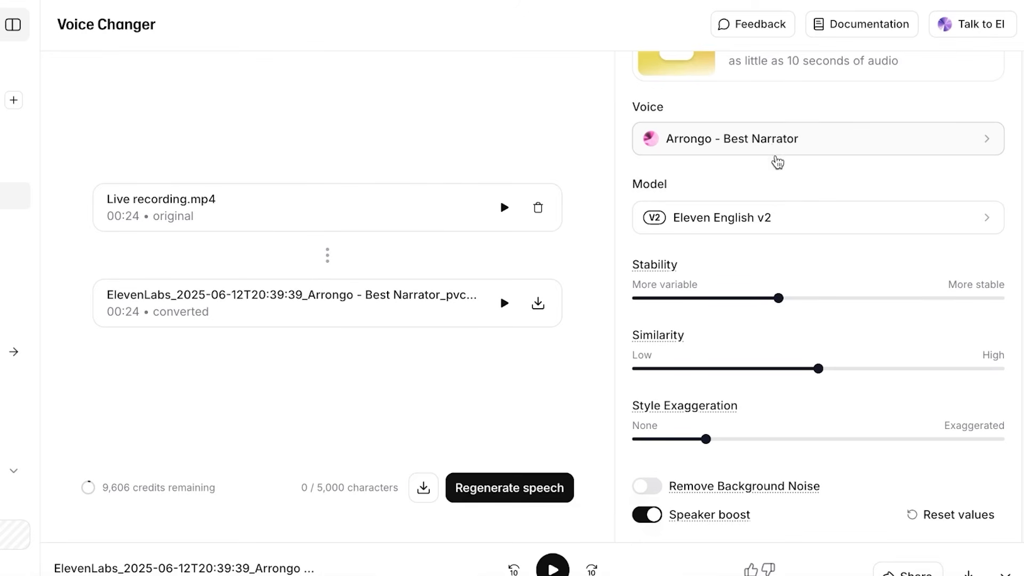
pyautogui.moveTo(741, 304); pyautogui.dragTo(804, 300)
pyautogui.moveTo(816, 368); pyautogui.dragTo(641, 385)
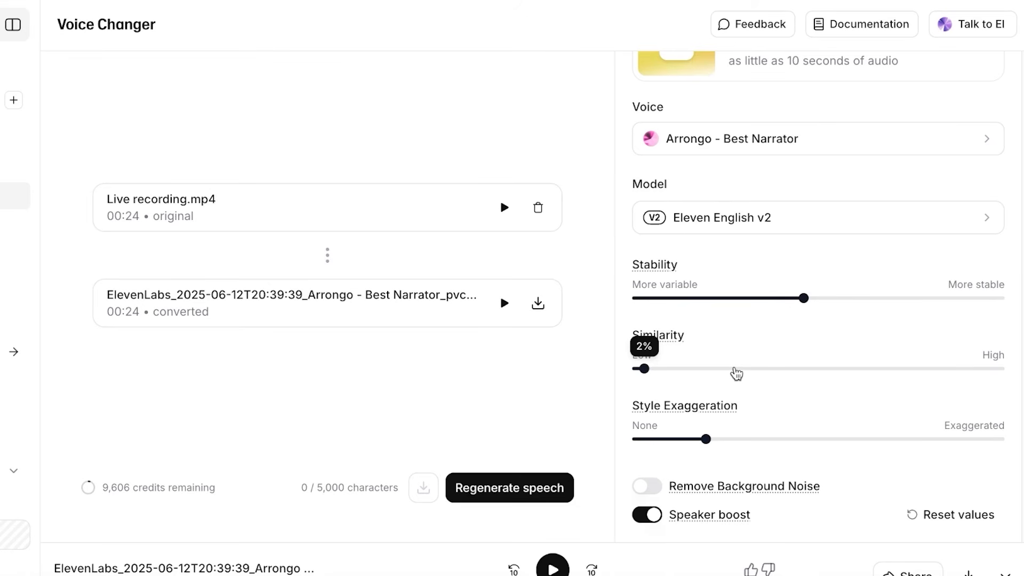
# Browse the voice list again without changing voice, then go to the Home dashboard.
pyautogui.click(652, 147)
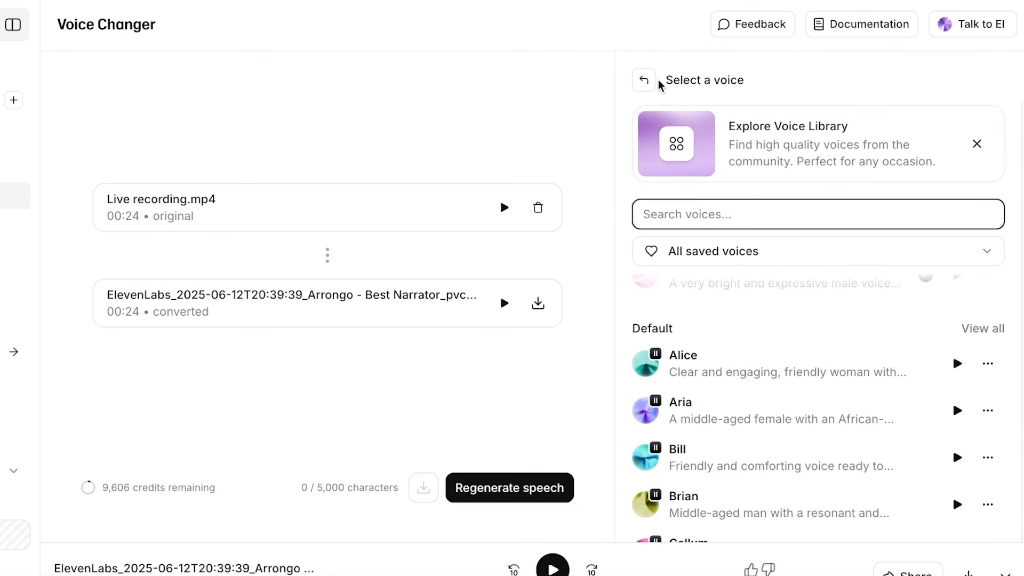
pyautogui.click(648, 80)
pyautogui.scroll(-2, 723, 421)
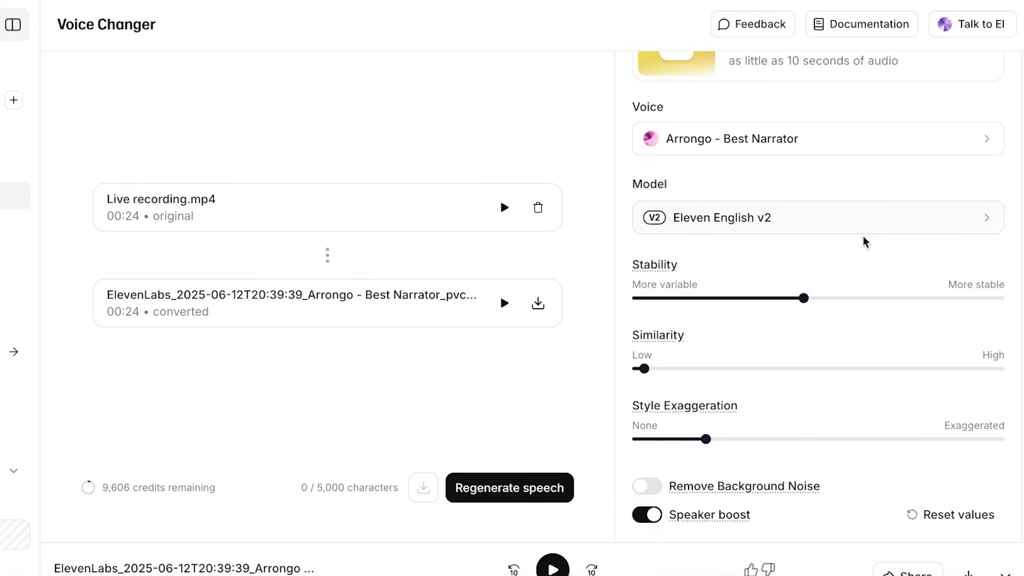
pyautogui.scroll(2, 866, 242)
pyautogui.click(860, 254)
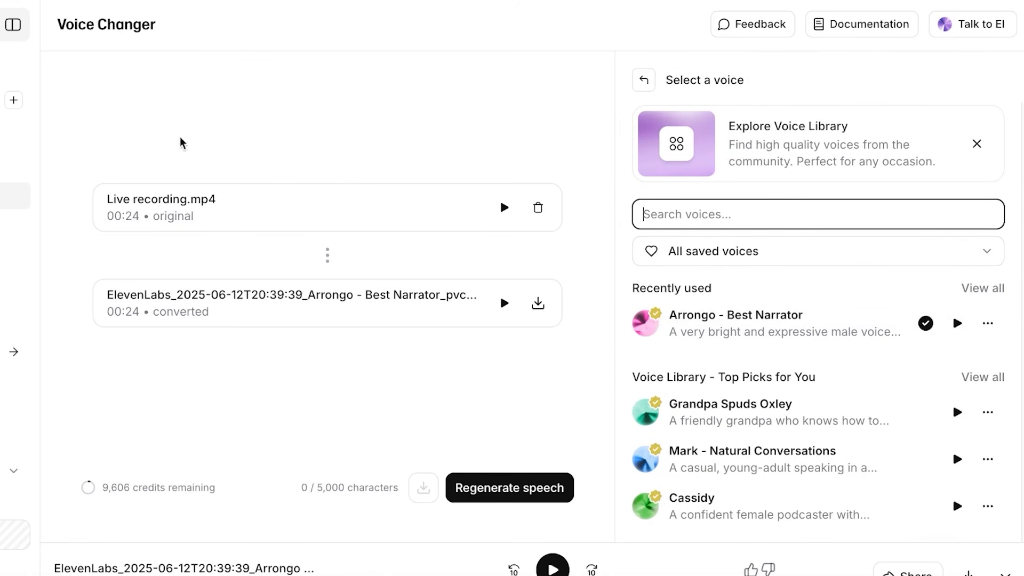
pyautogui.scroll(-2, 732, 314)
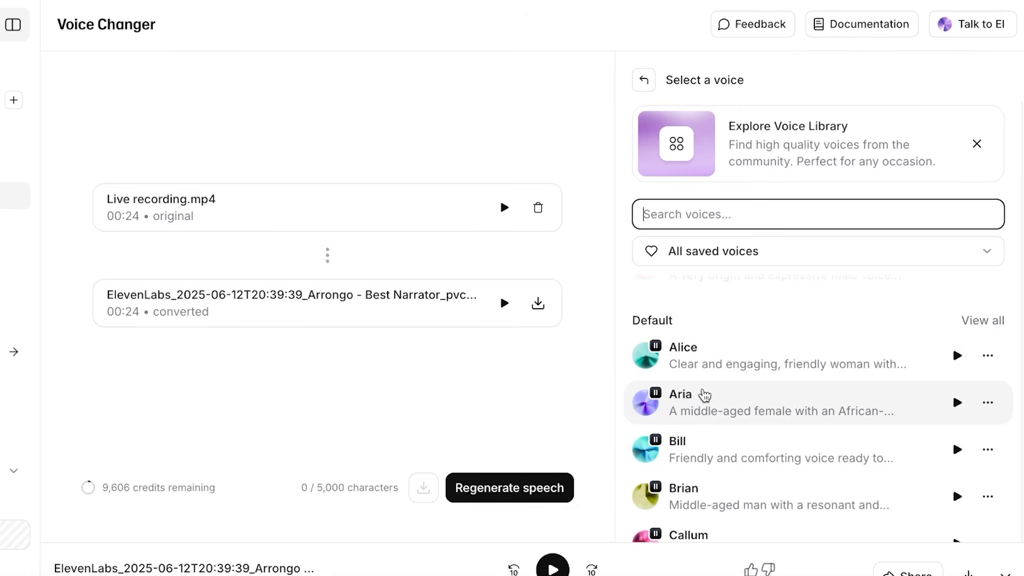
pyautogui.click(631, 85)
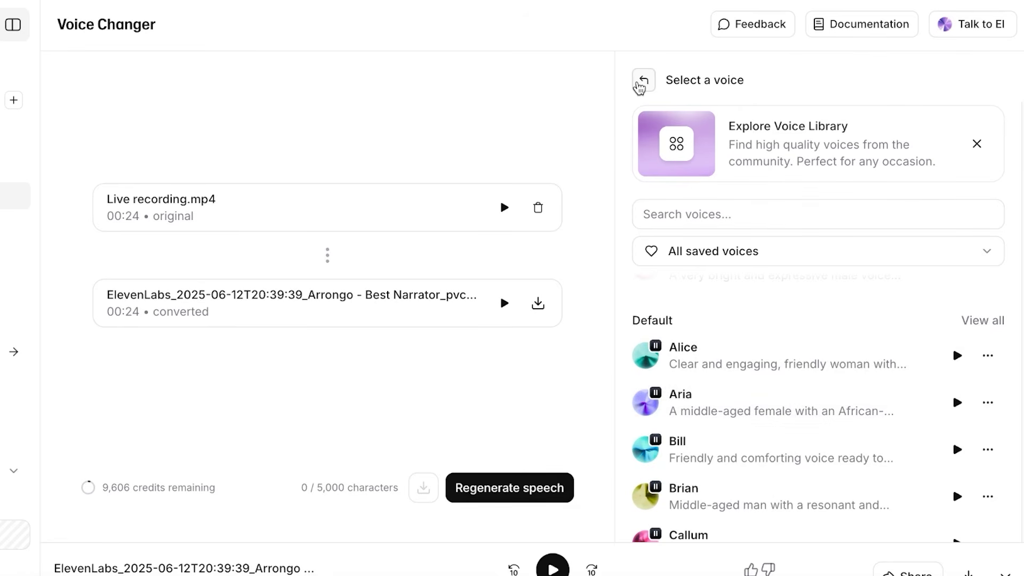
pyautogui.click(642, 83)
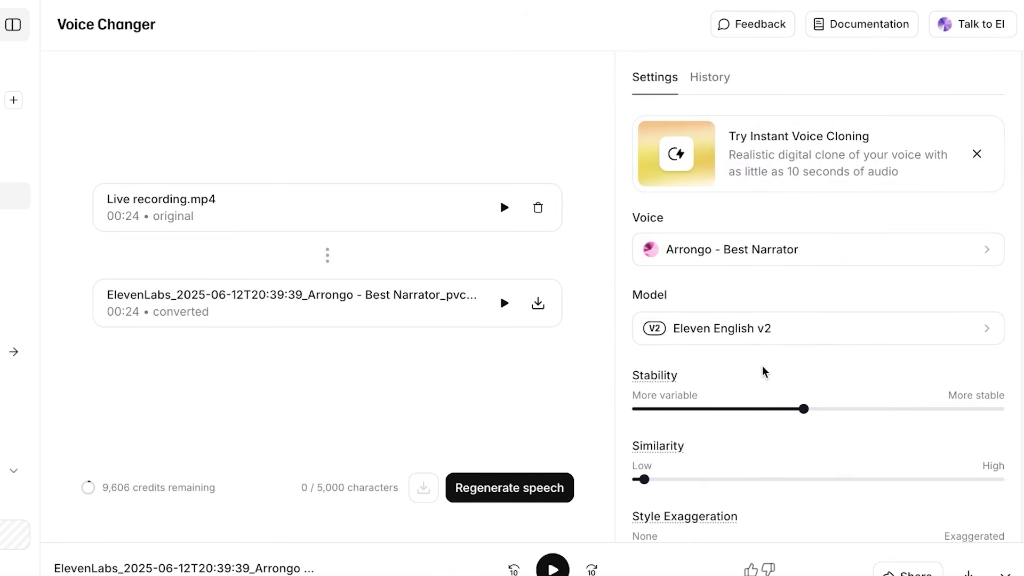
pyautogui.scroll(-2, 729, 320)
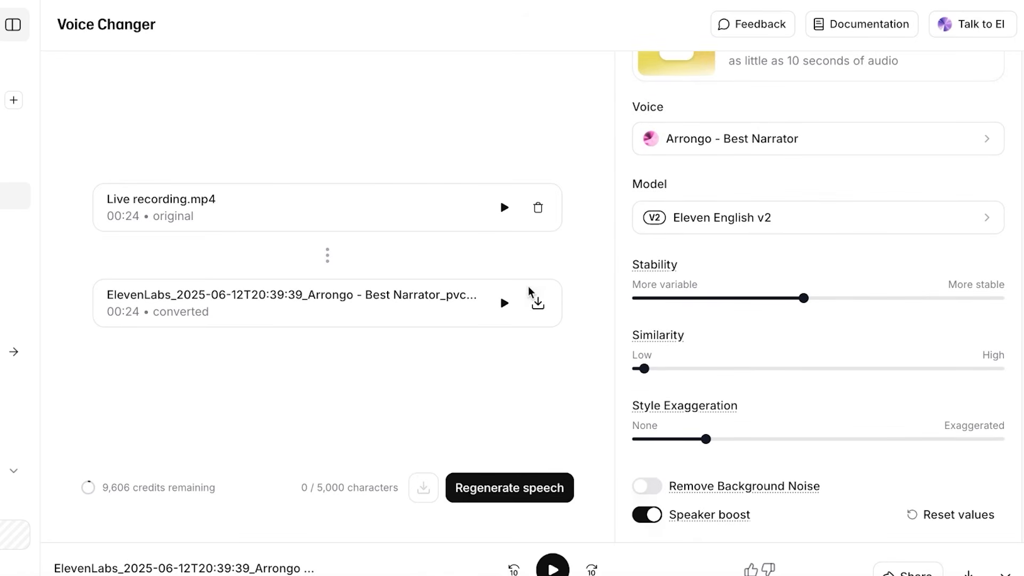
pyautogui.click(13, 72)
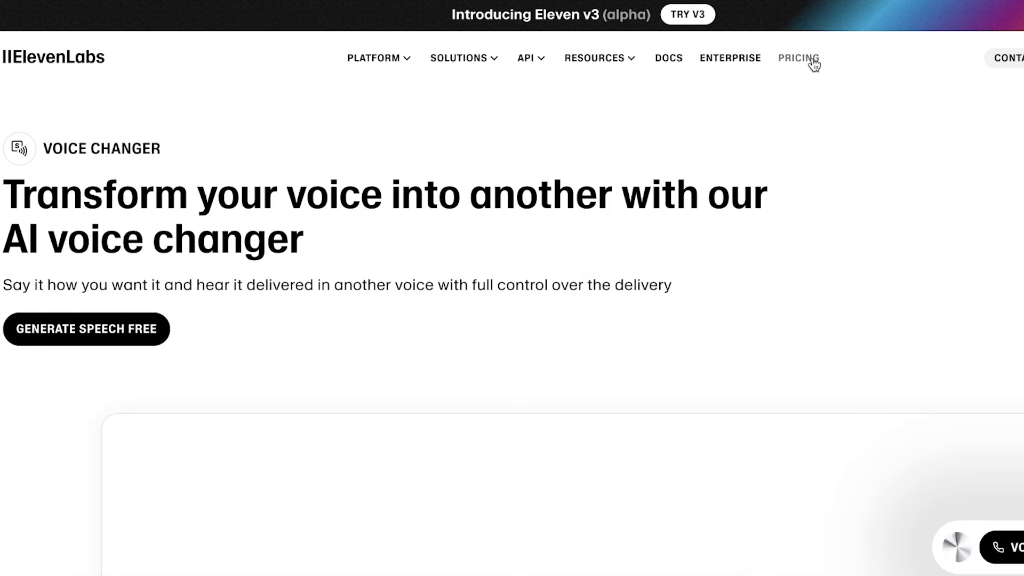
# Show annual pricing: Starter $4.17, Creator $18.33, Pro $82.5 per month, billed yearly.
pyautogui.click(813, 62)
pyautogui.scroll(-5, 811, 92)
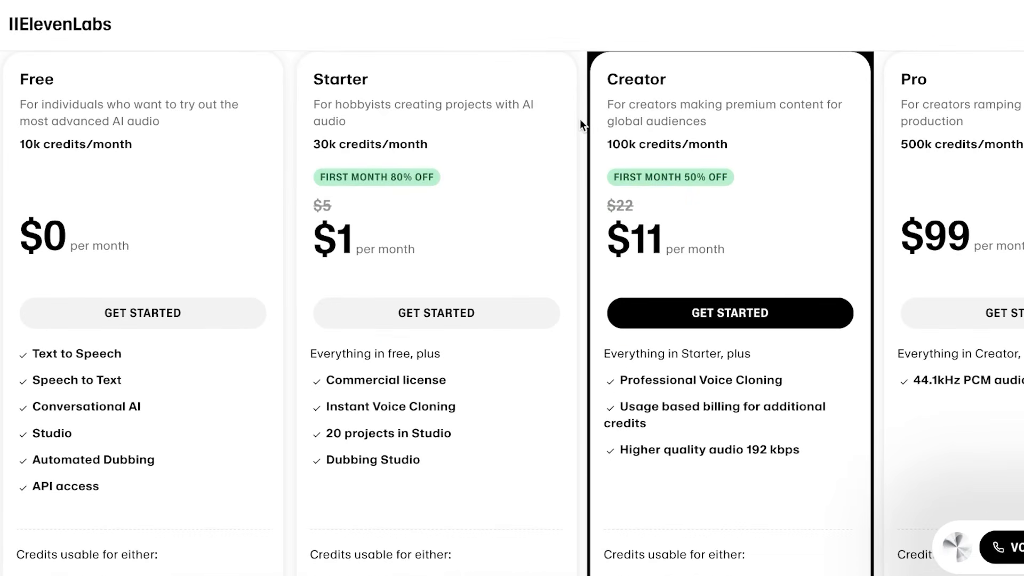
pyautogui.scroll(1, 576, 124)
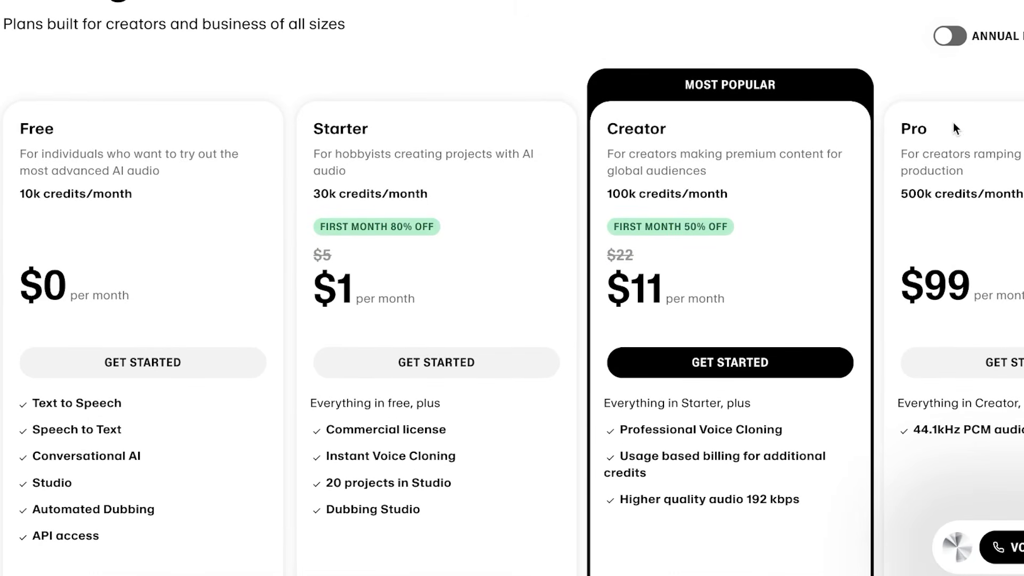
pyautogui.click(955, 36)
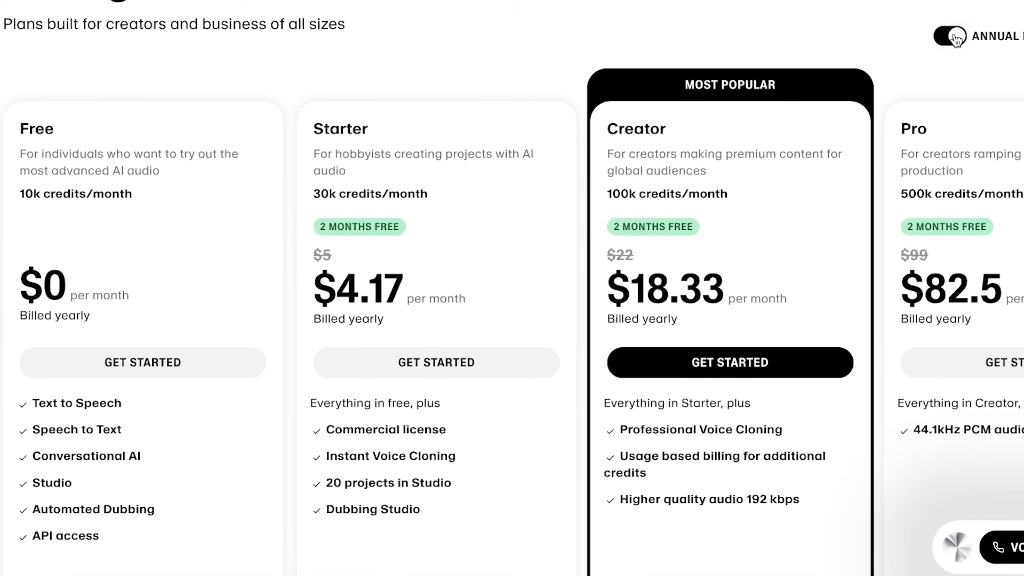